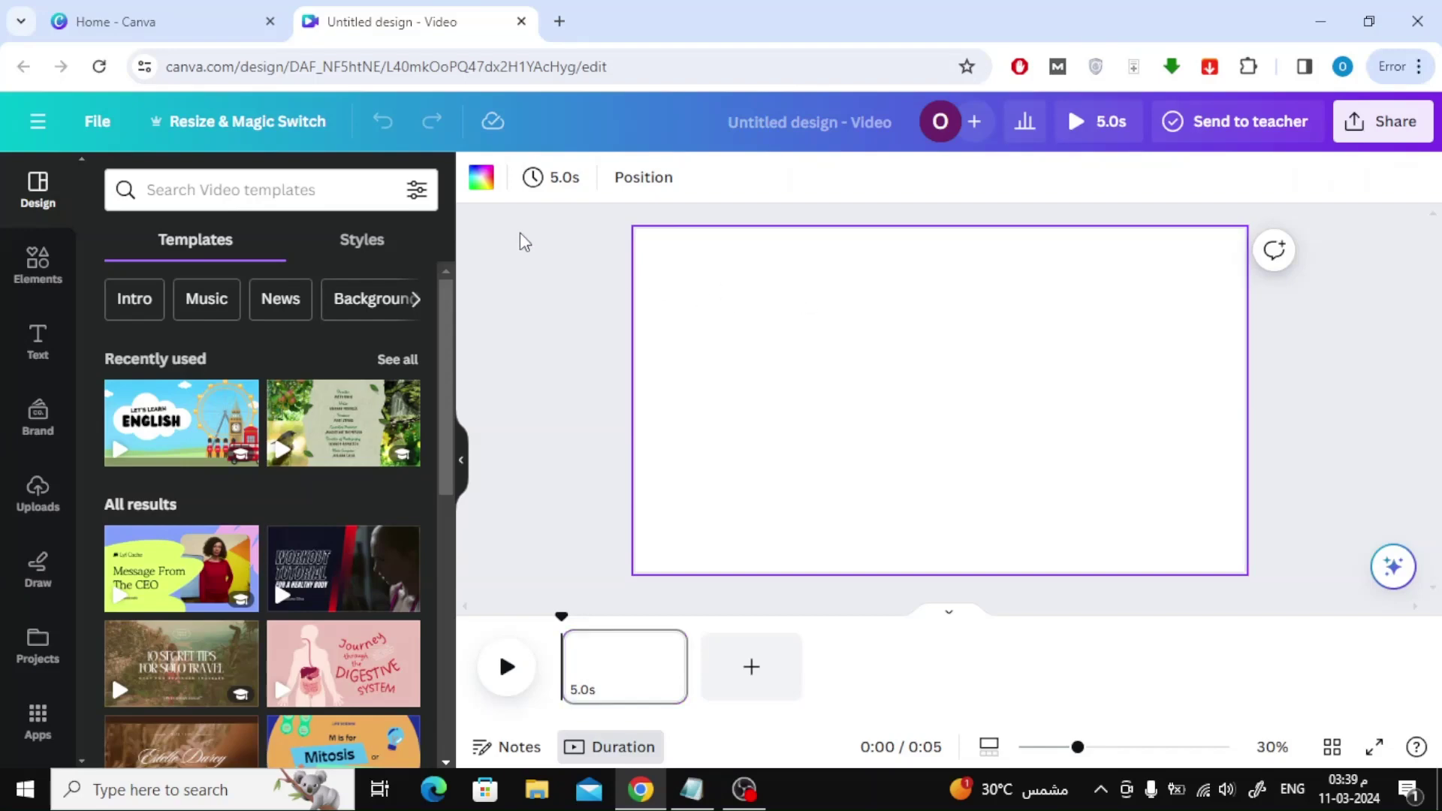
Set the page background to a pale aqua blue close to #AAFCFF
click(481, 179)
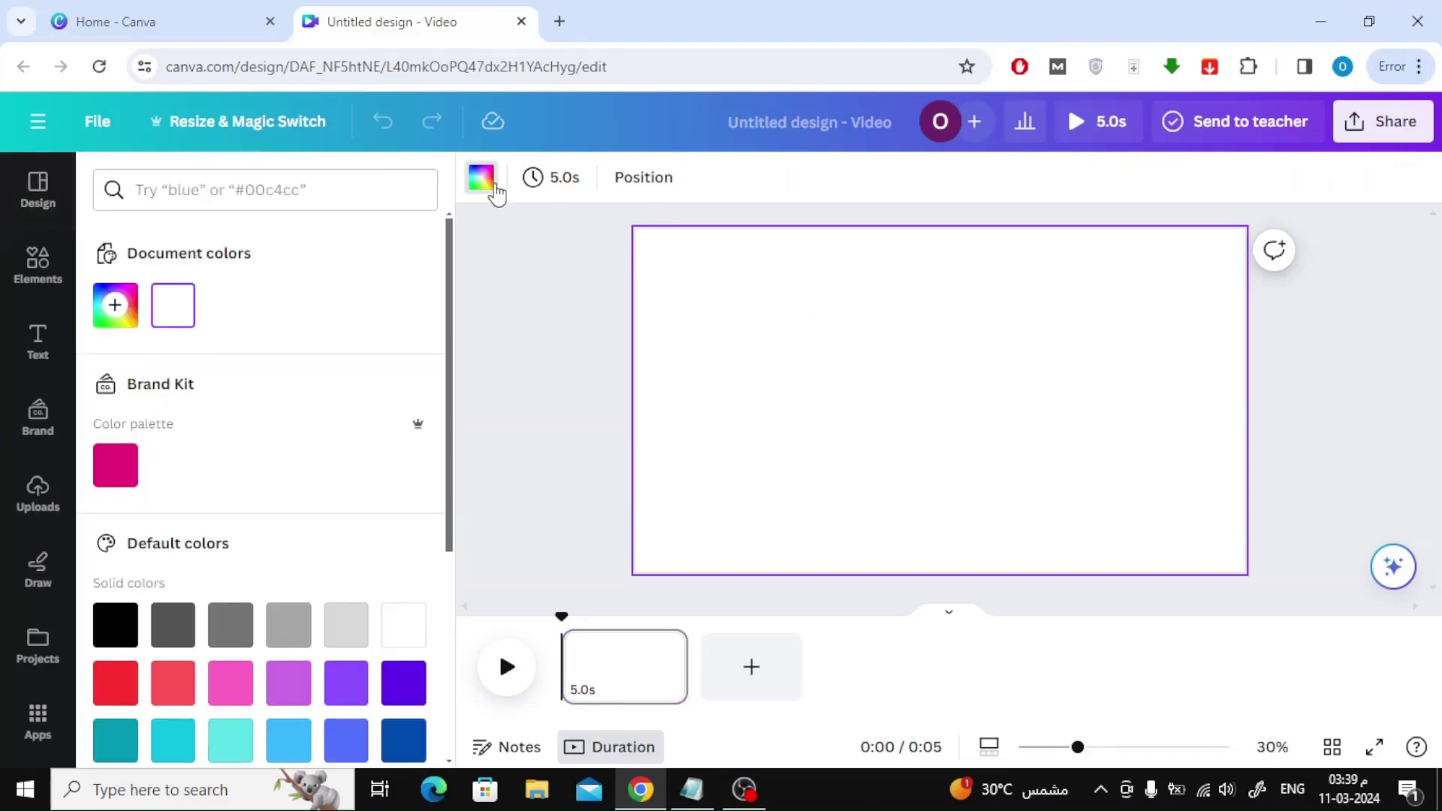
click(230, 740)
click(119, 311)
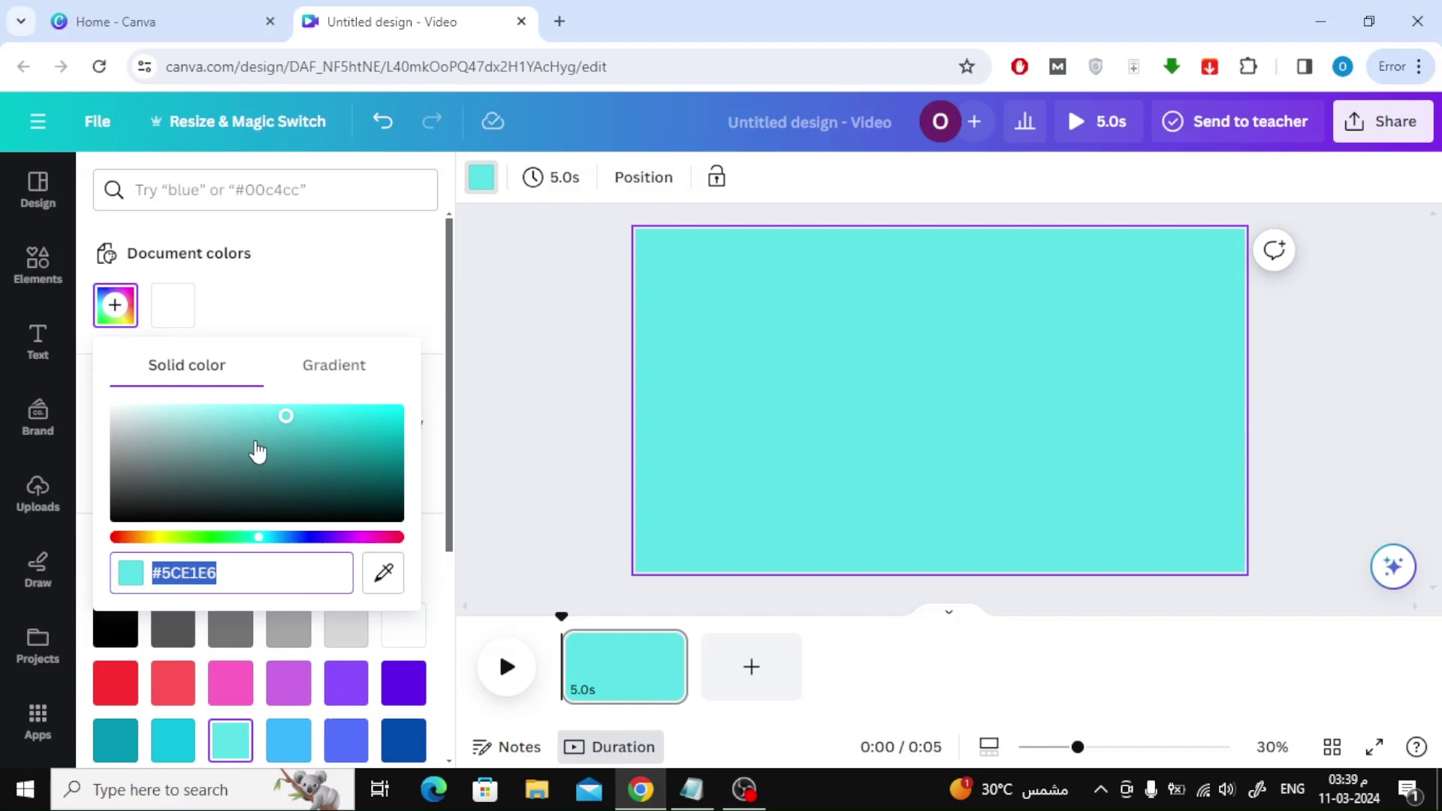
drag(257, 451, 208, 404)
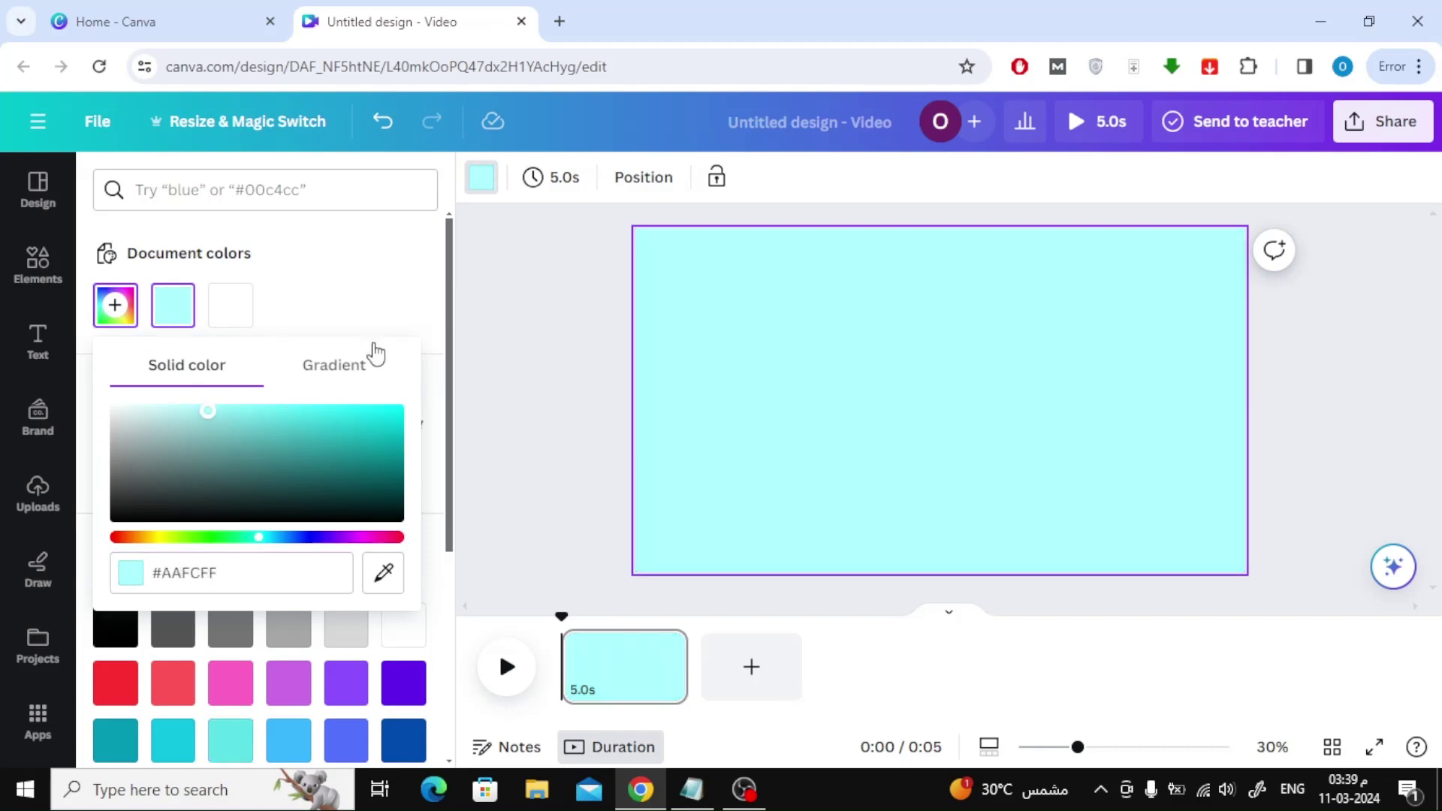
click(469, 300)
Search Elements graphics for 'school' and add the orange school building
click(37, 259)
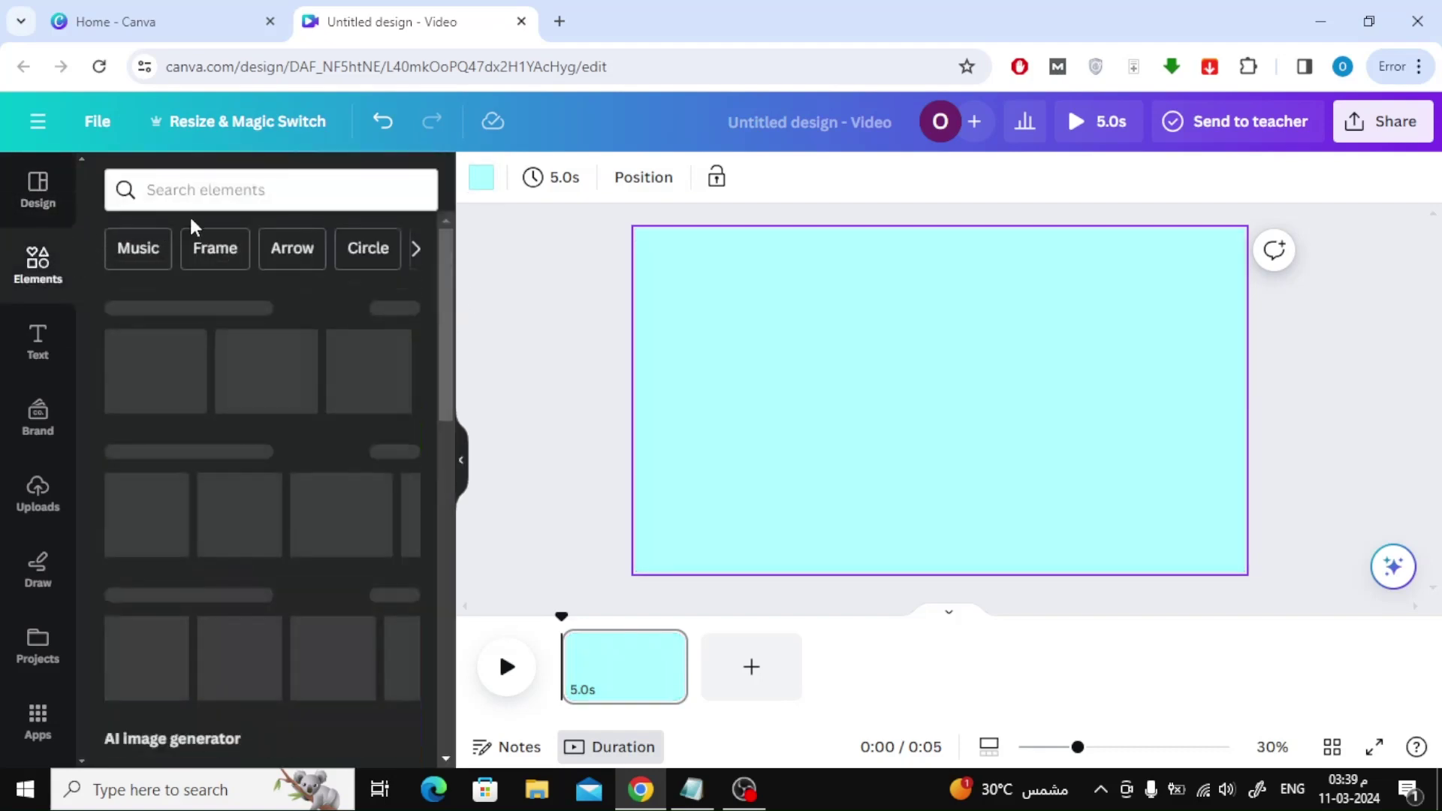
click(276, 193)
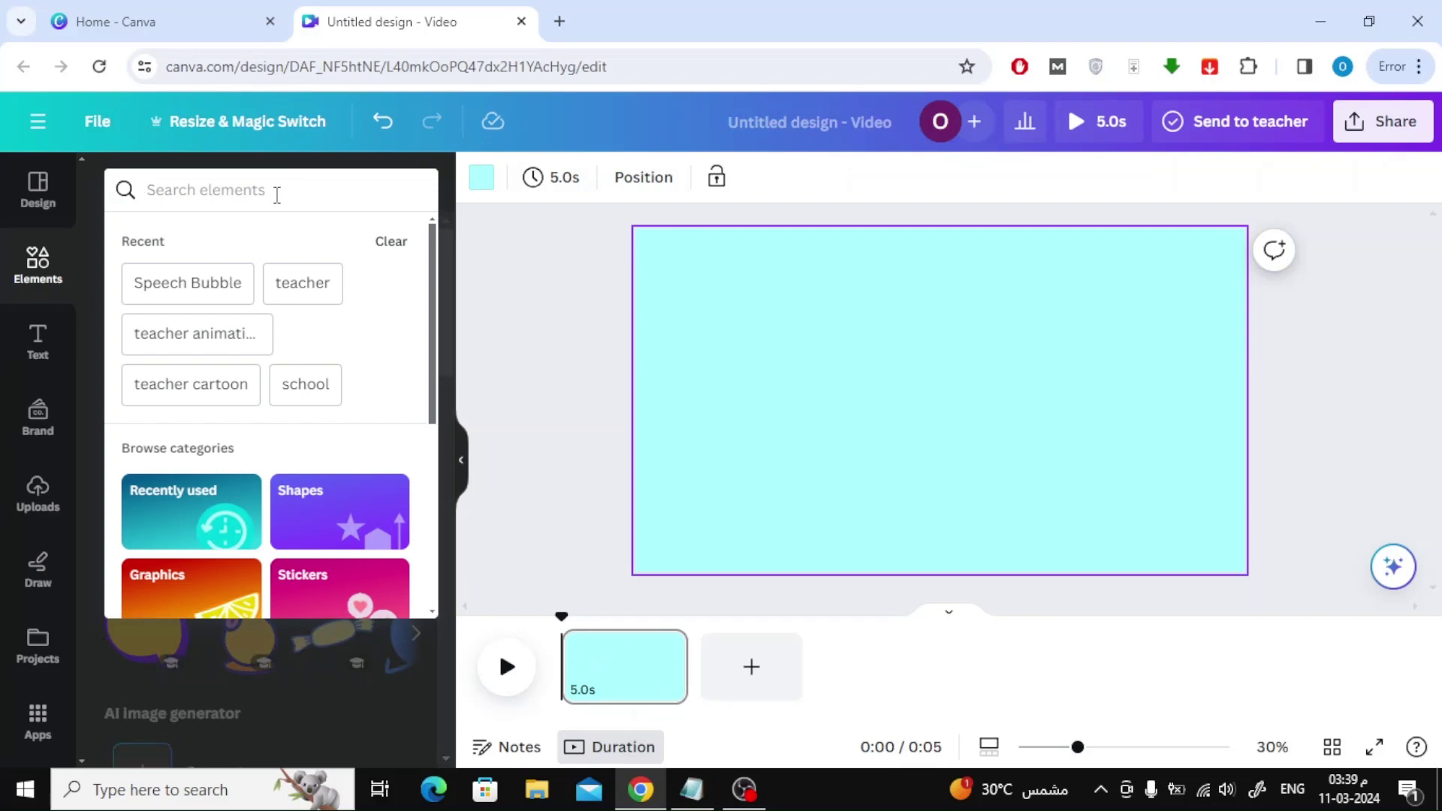
text(school)
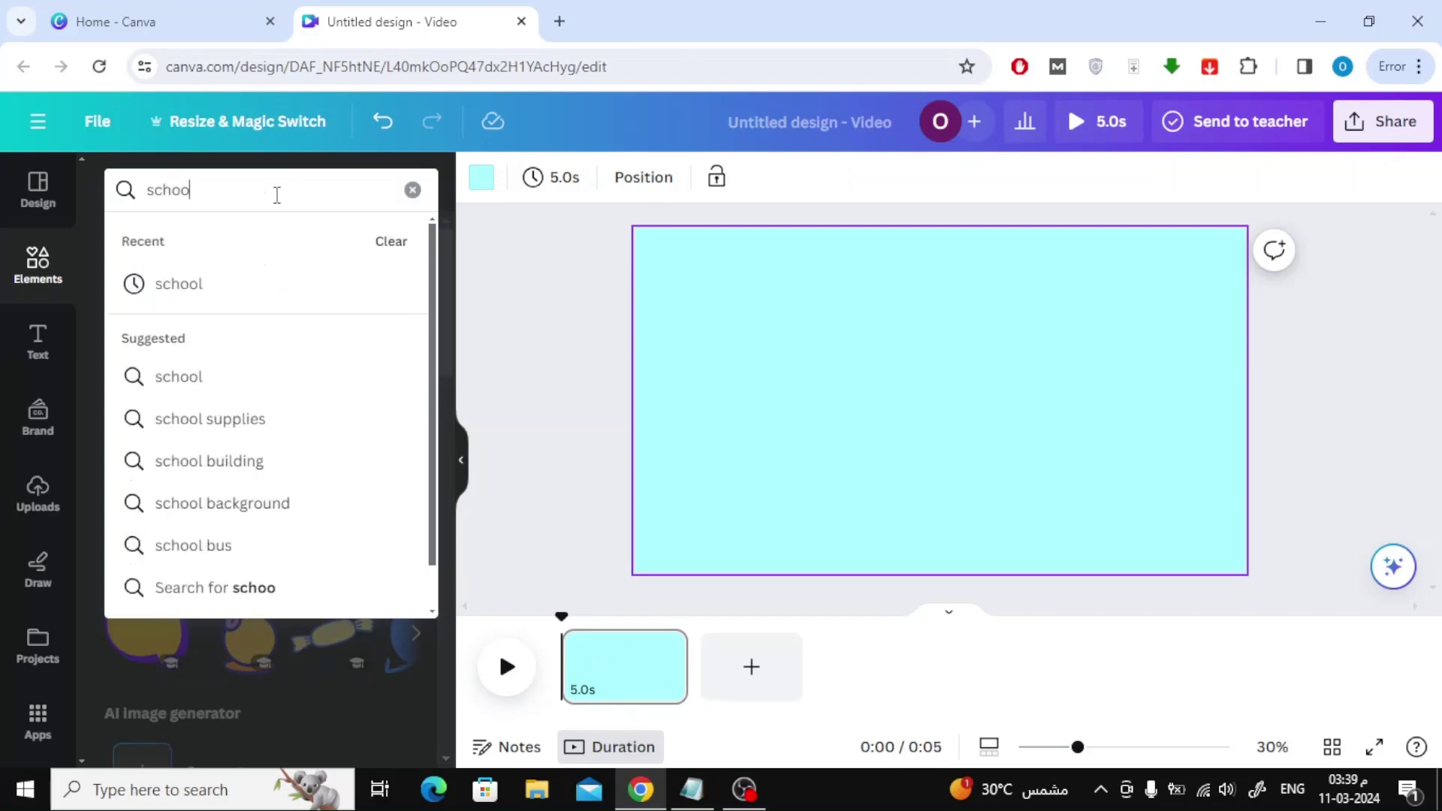
key(Return)
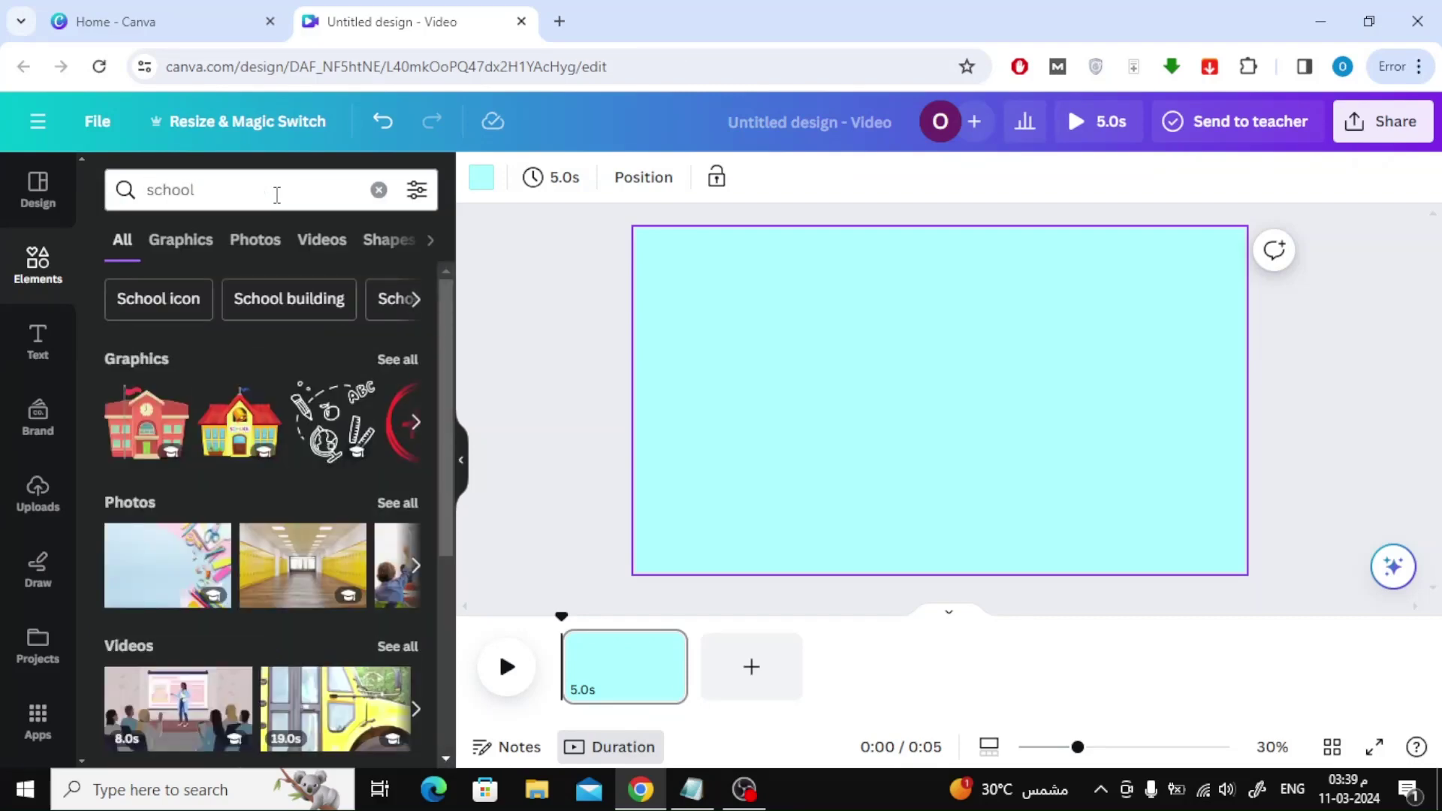
click(200, 246)
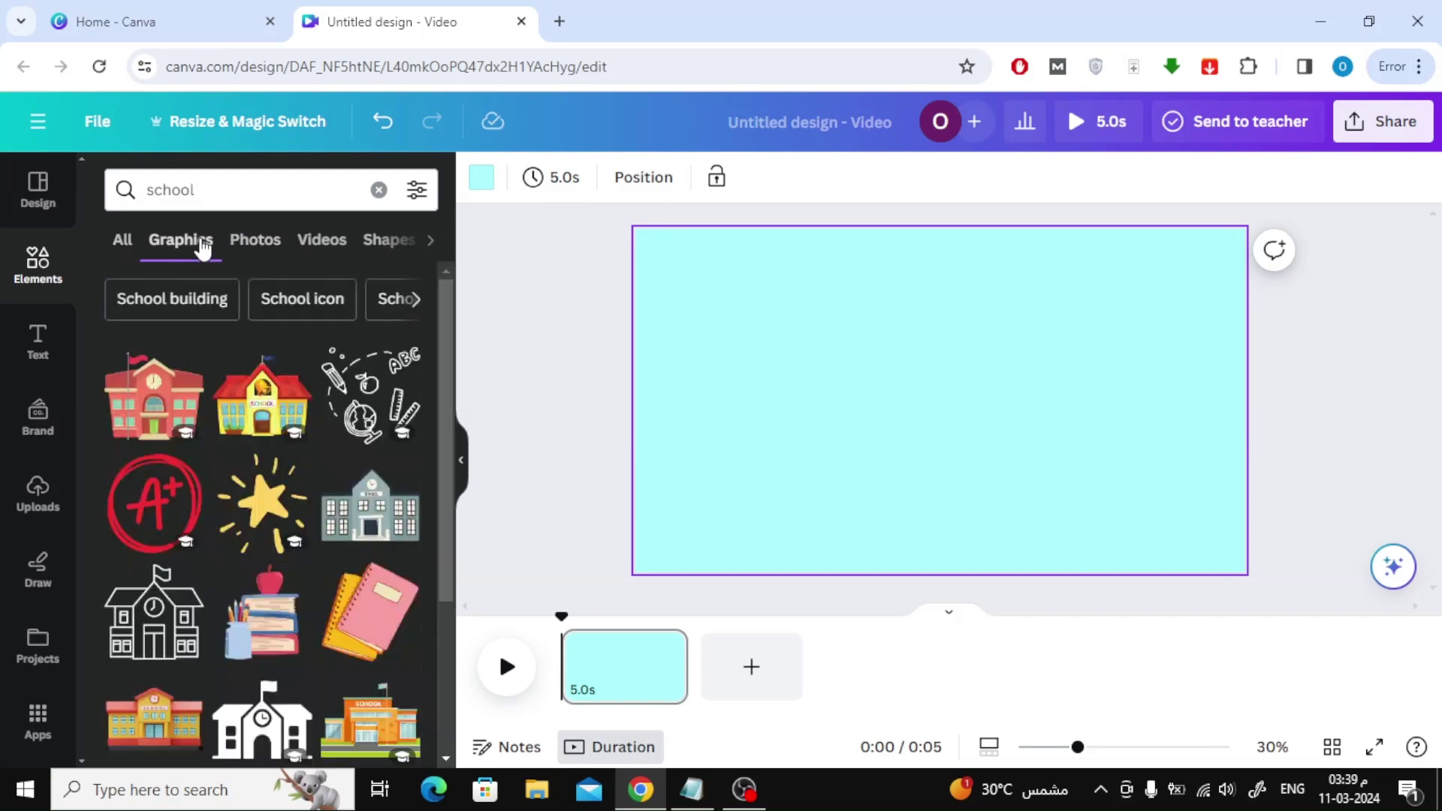
scroll(238, 426, down, 3)
scroll(293, 423, down, 2)
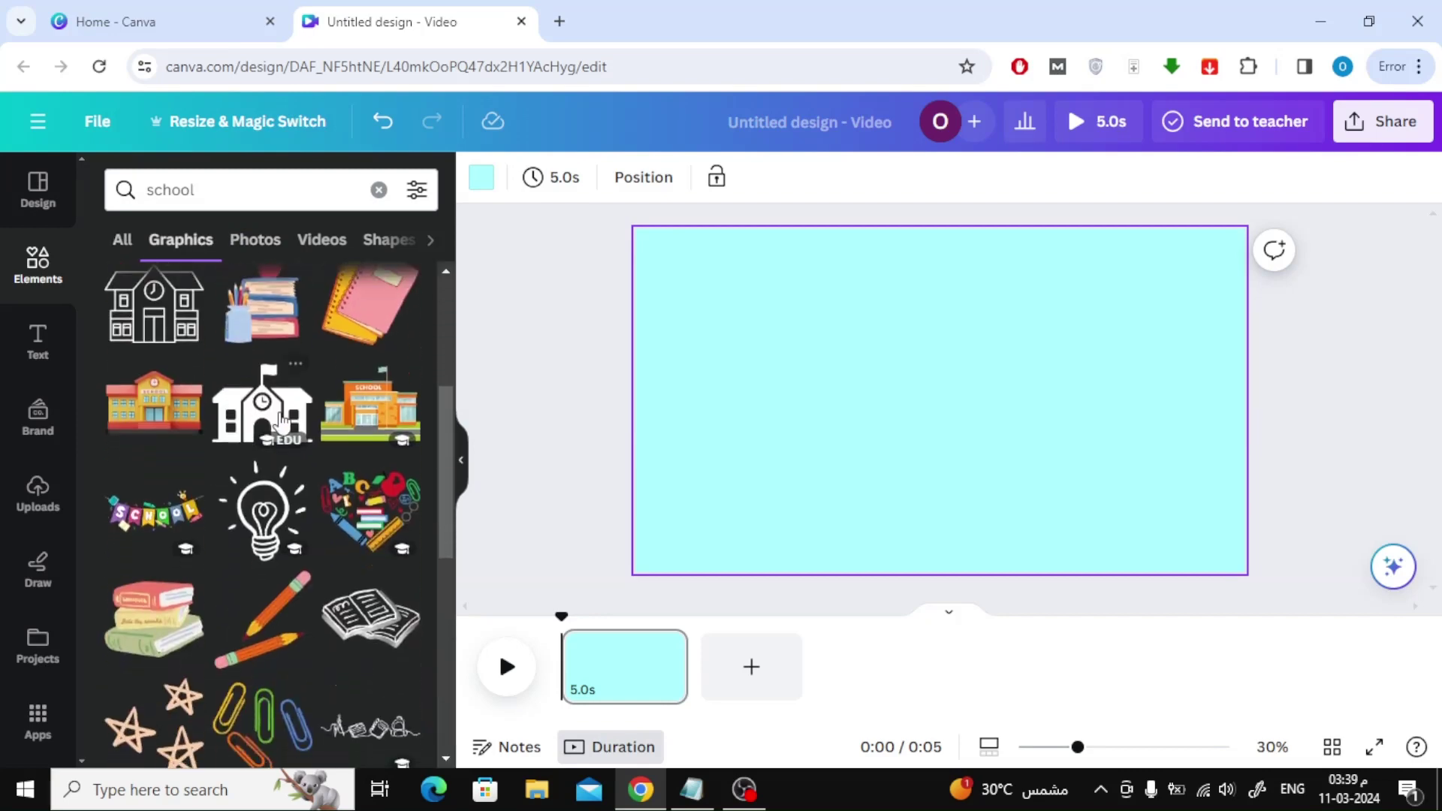
click(346, 419)
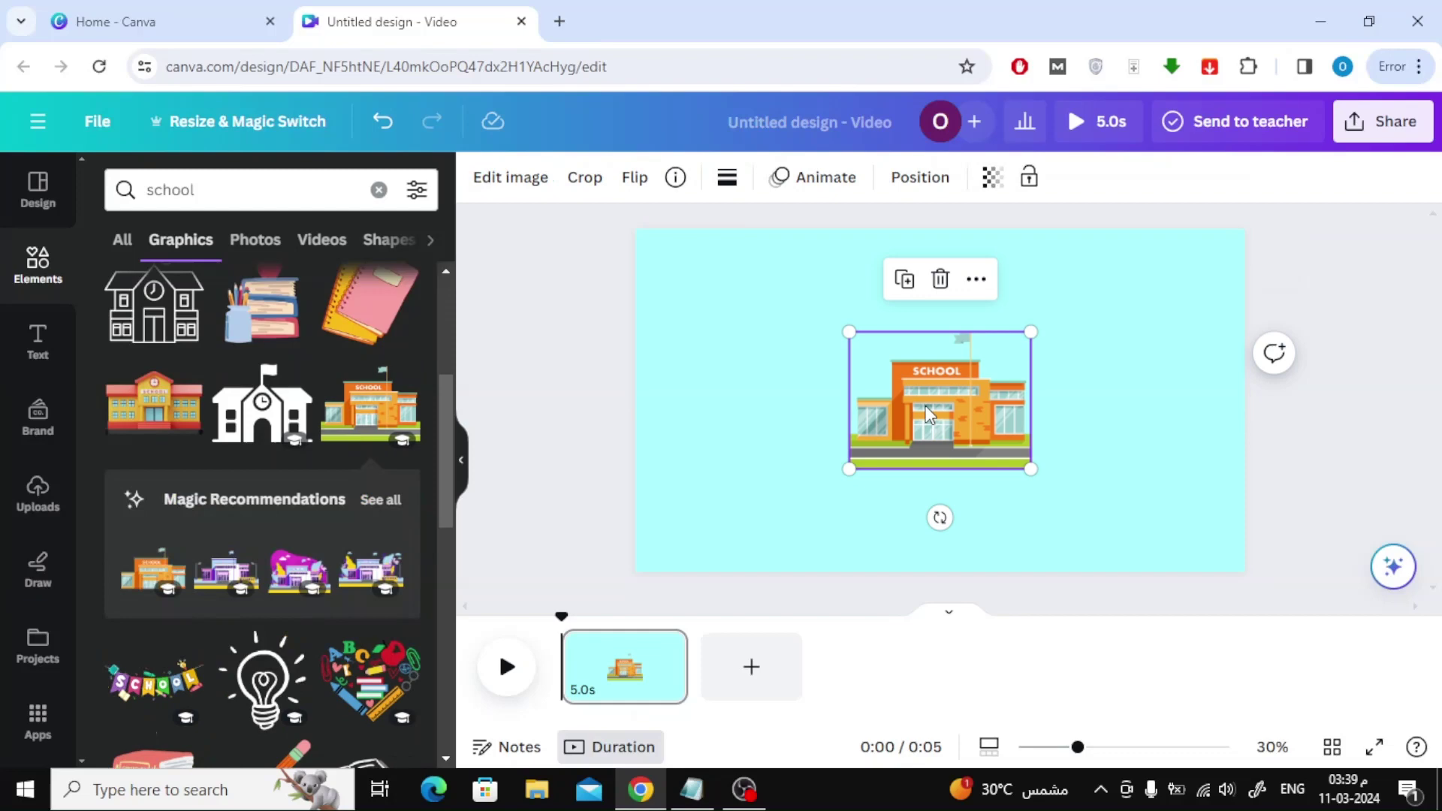
Enlarge and reposition the school building so it fills the page
drag(924, 399, 1155, 298)
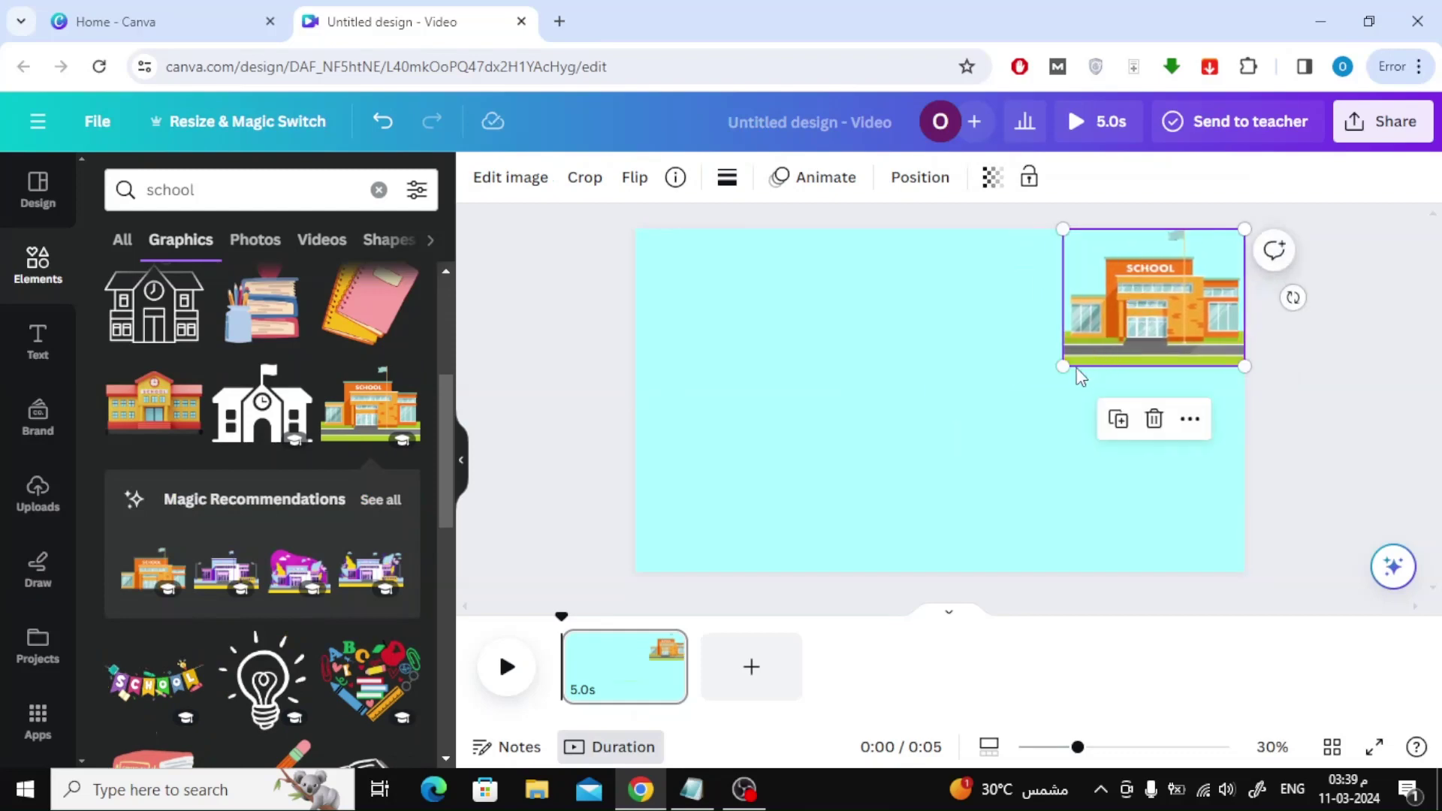
drag(1079, 365, 526, 548)
mouse_move(868, 508)
mouse_down()
mouse_move(876, 404)
mouse_move(871, 420)
mouse_up()
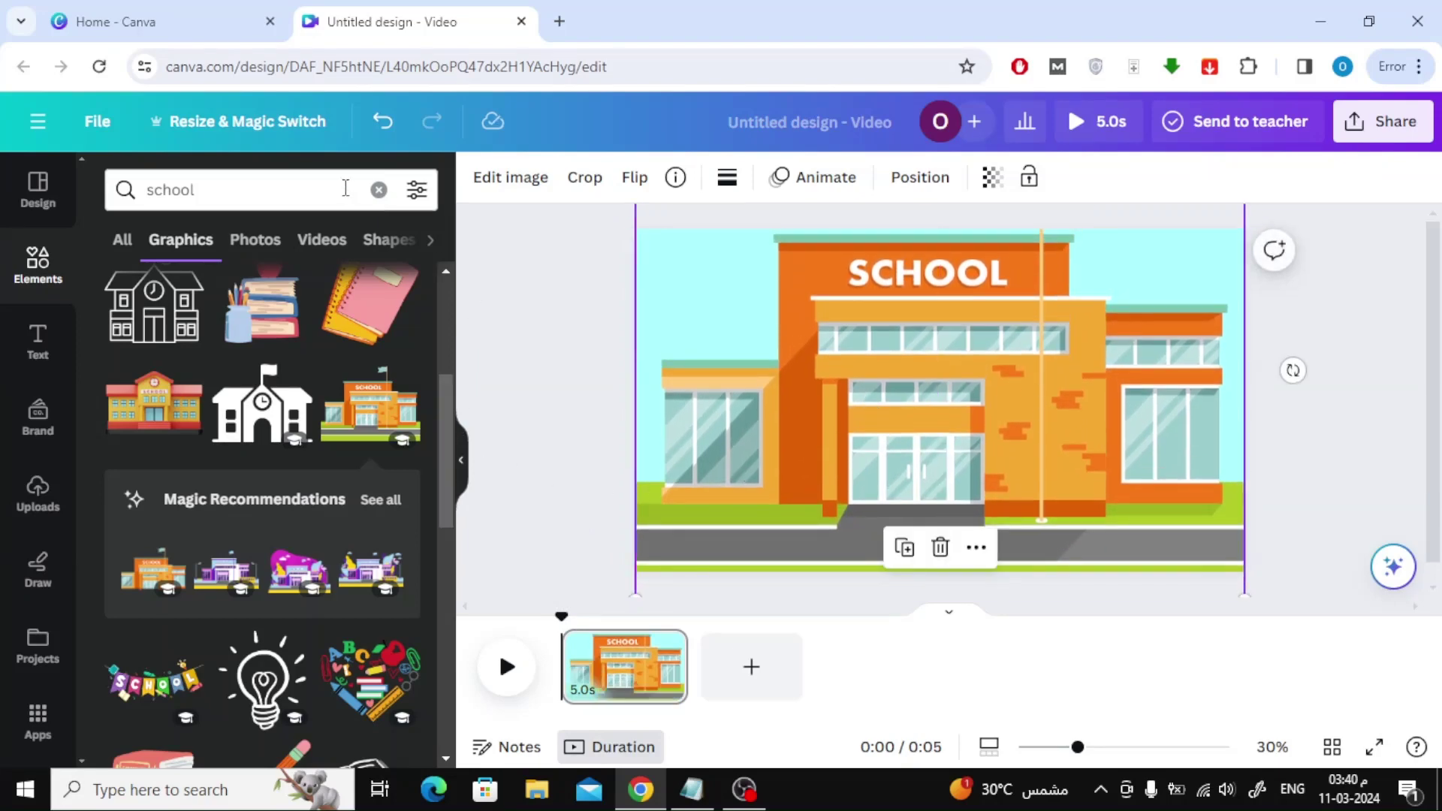
Search graphics for 'teacher' and add the teacher holding the red book
click(377, 191)
text(te)
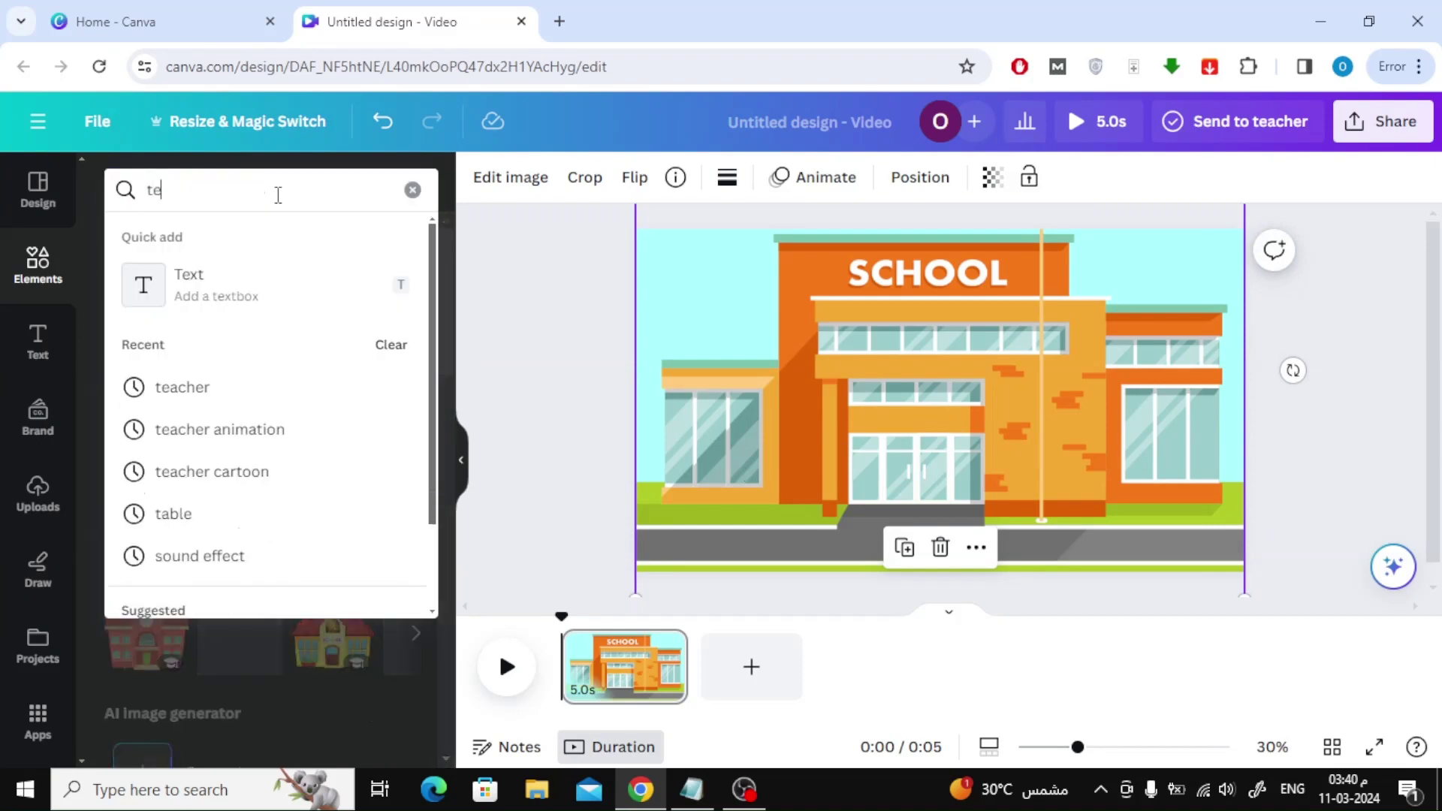
text(a)
click(241, 281)
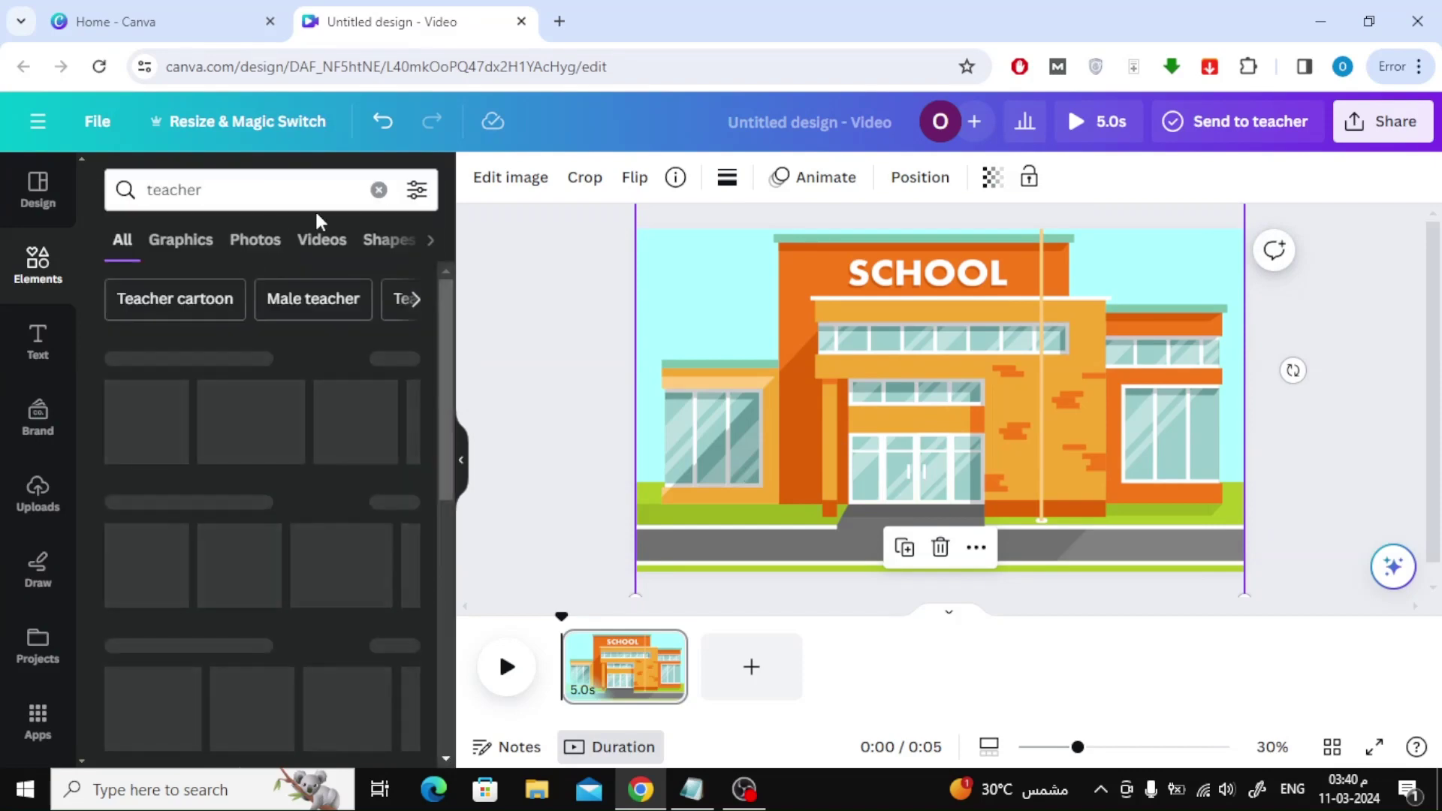
click(186, 243)
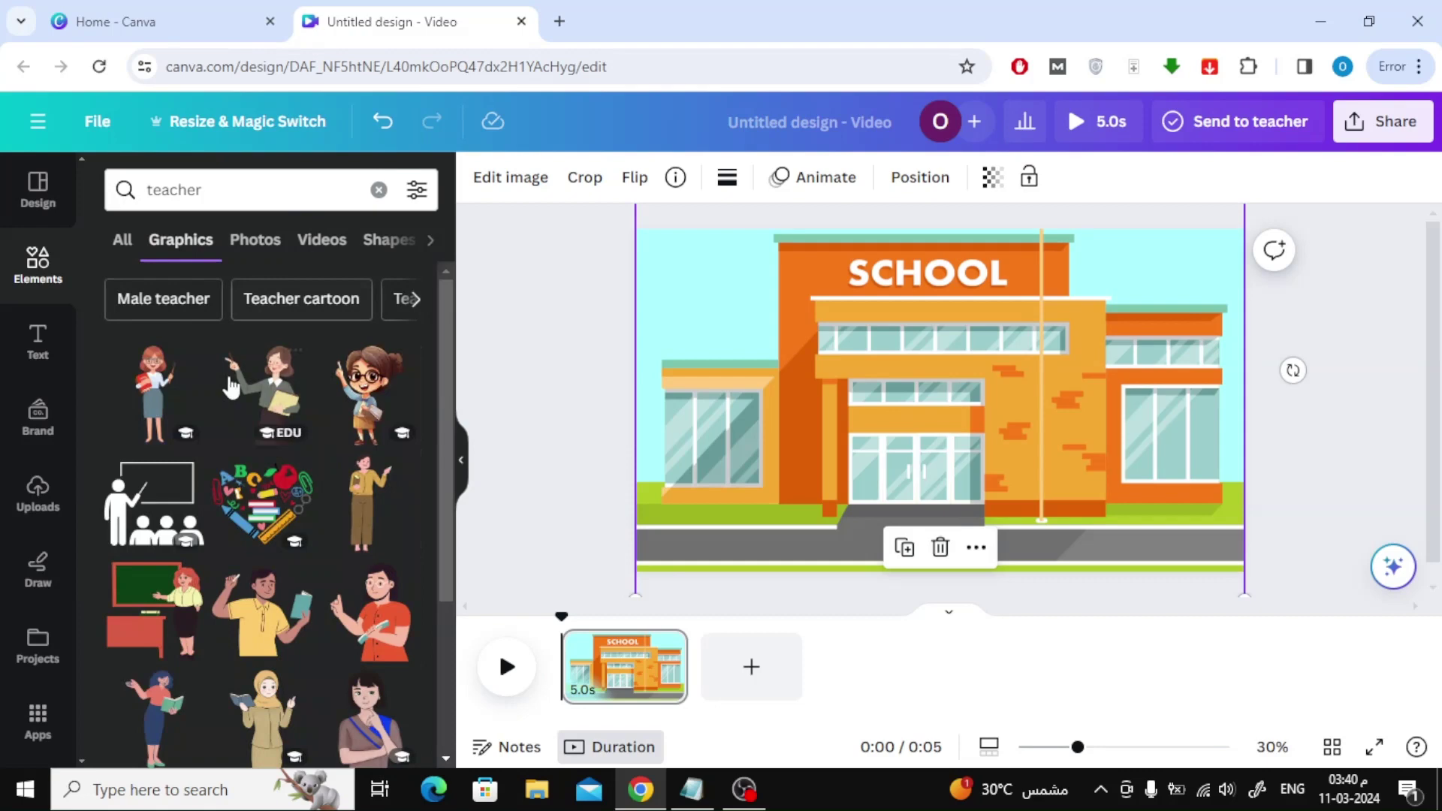
click(151, 401)
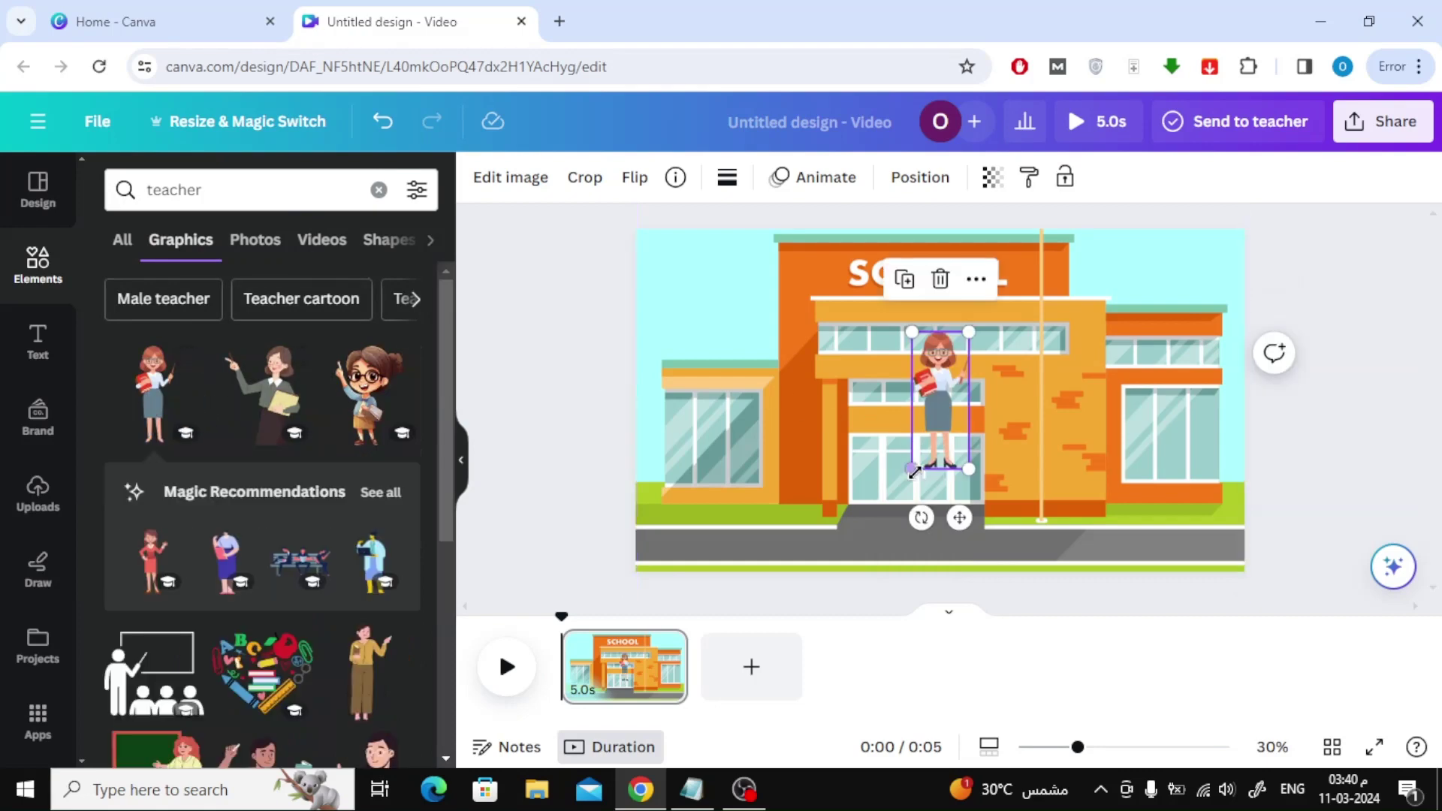
Resize the teacher and place her on the left pavement in front of the school
drag(913, 469, 865, 563)
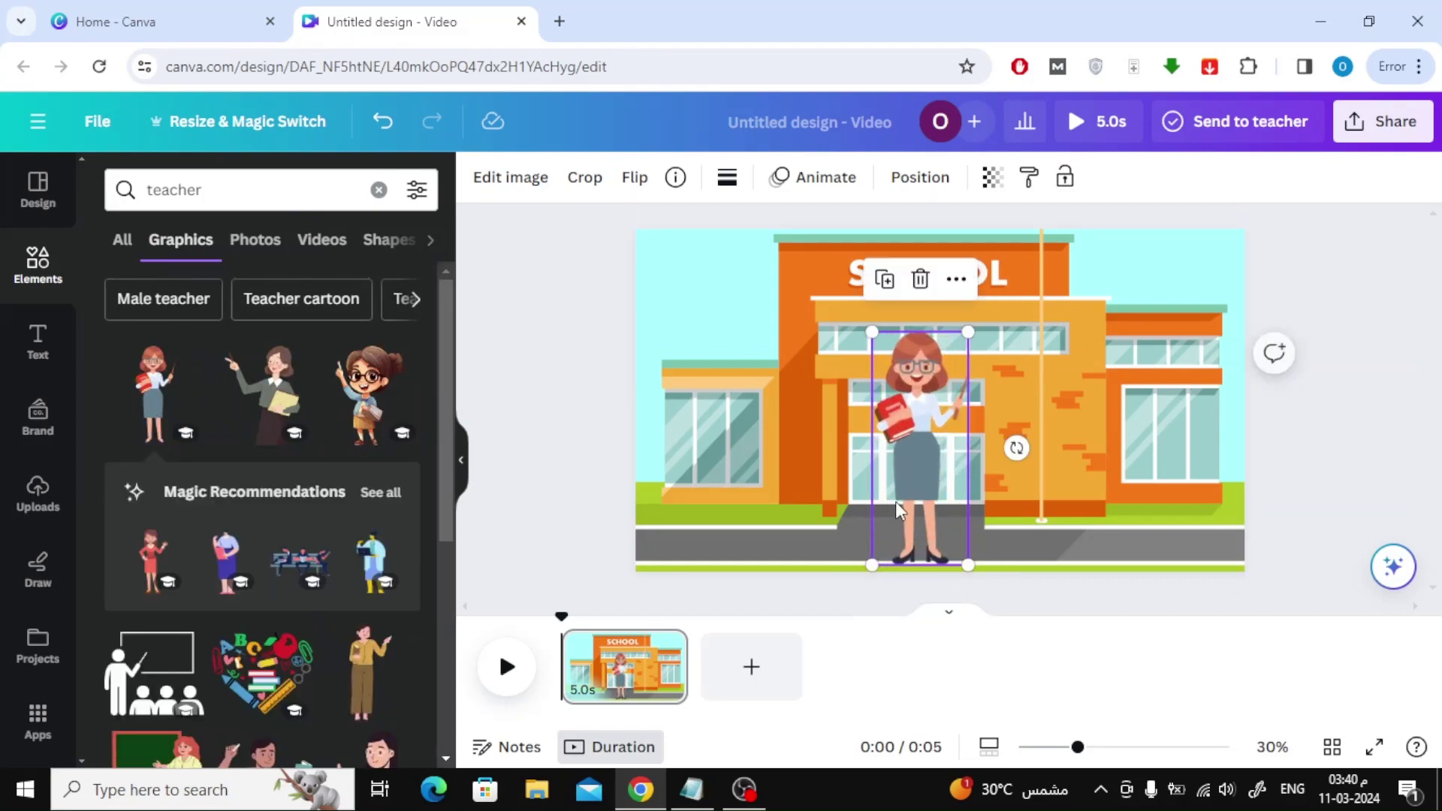
drag(895, 496, 709, 486)
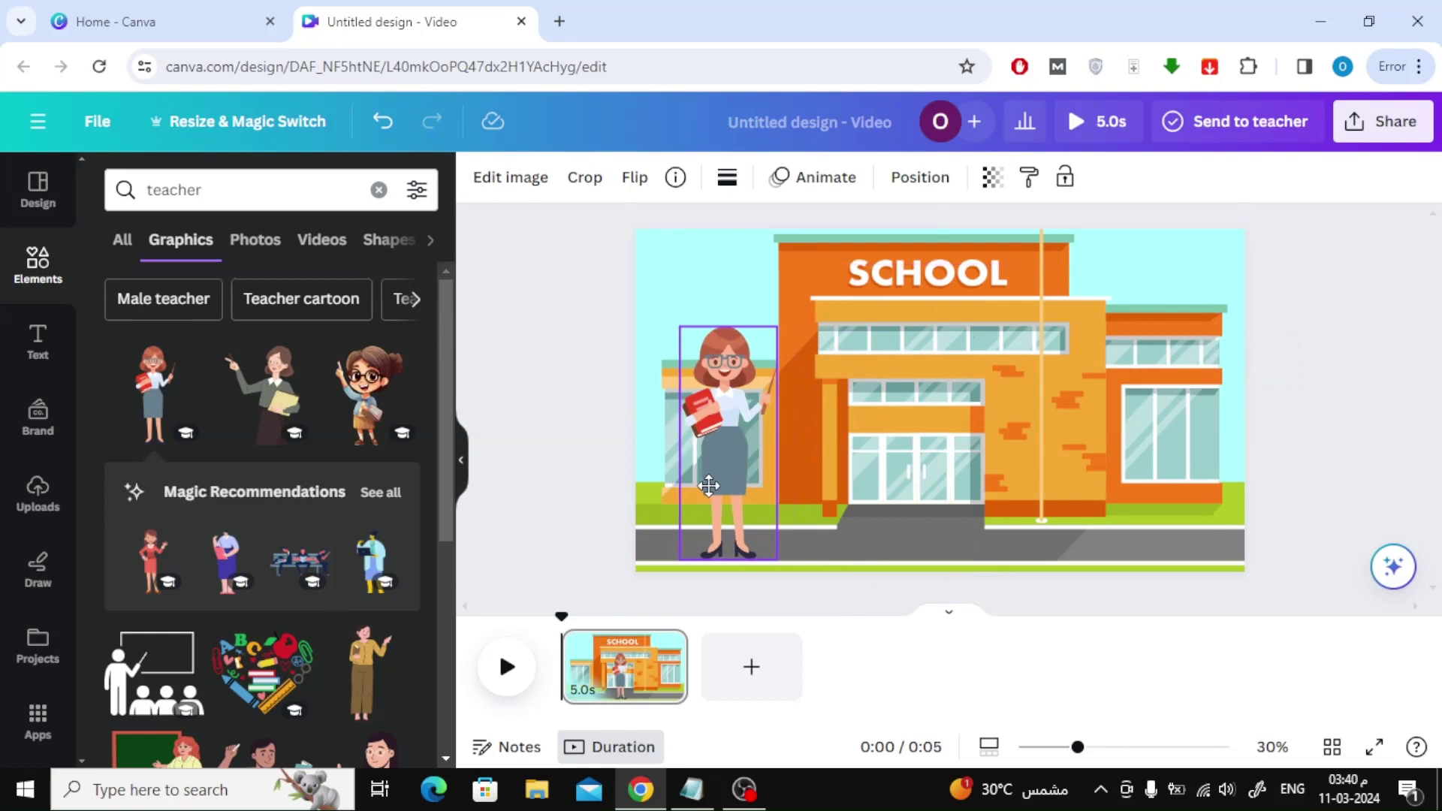
drag(776, 327, 825, 407)
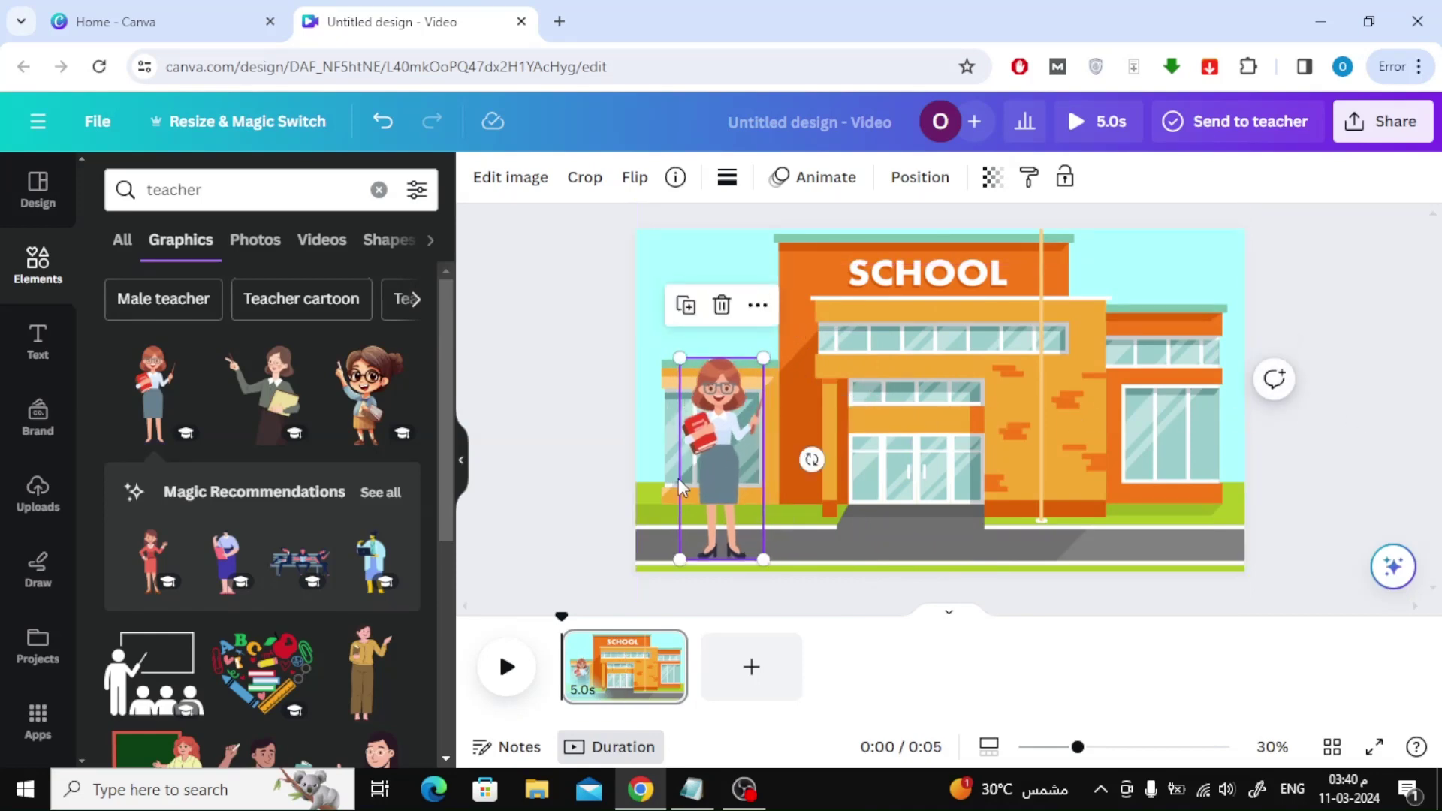
drag(723, 459, 730, 457)
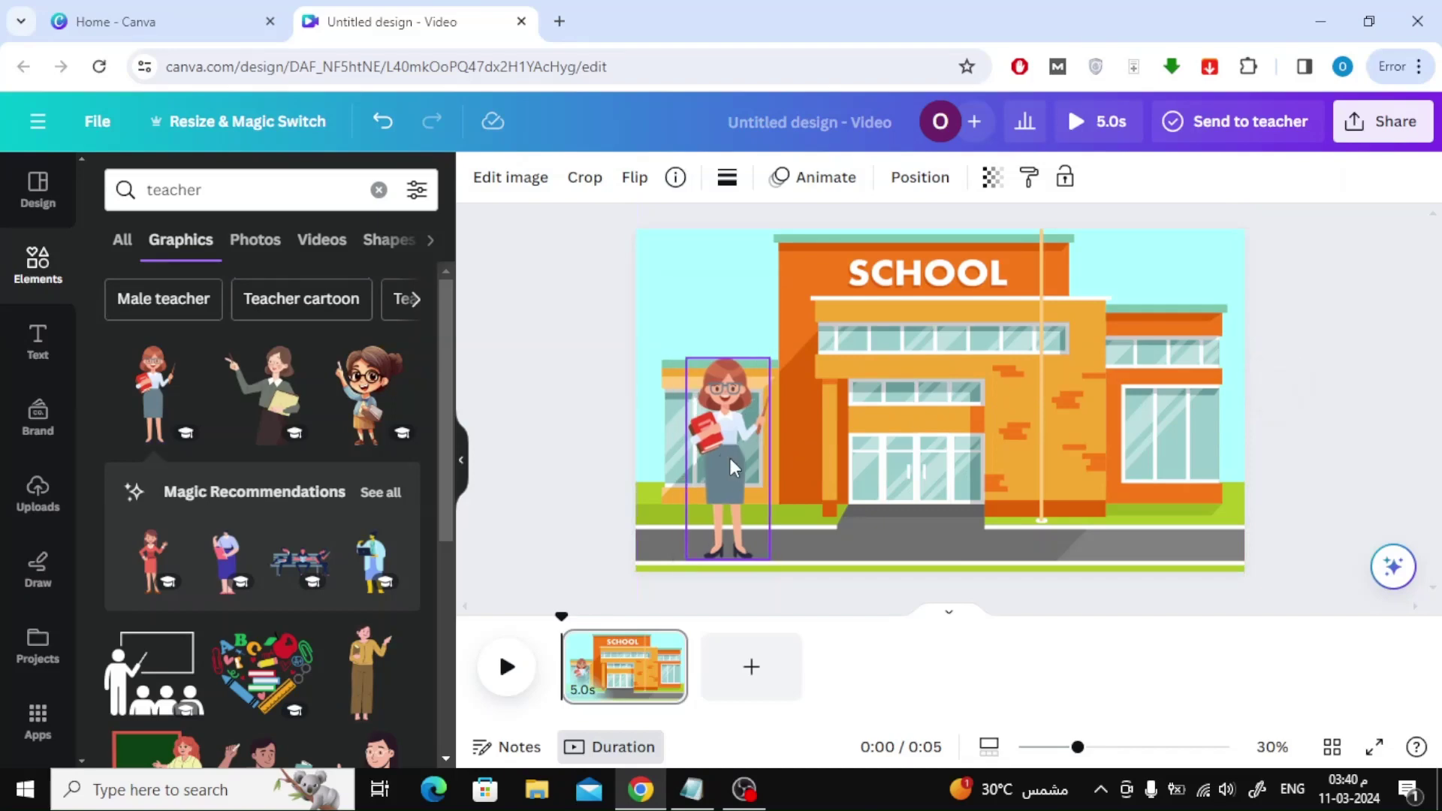
Add the cream bubble from a 'Speech Bubble' graphics search and place it beside the teacher's head
click(380, 189)
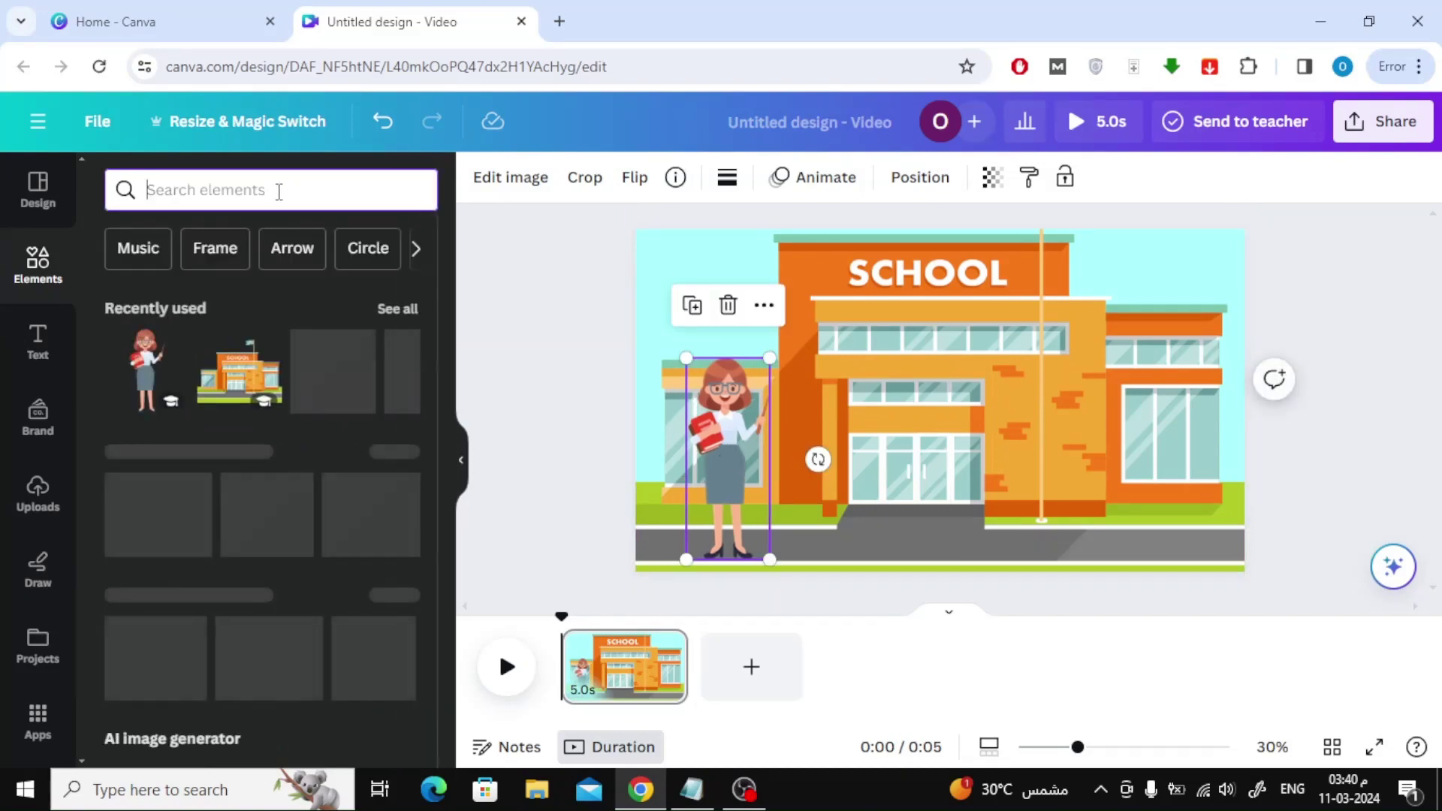
text(Speech Bubble)
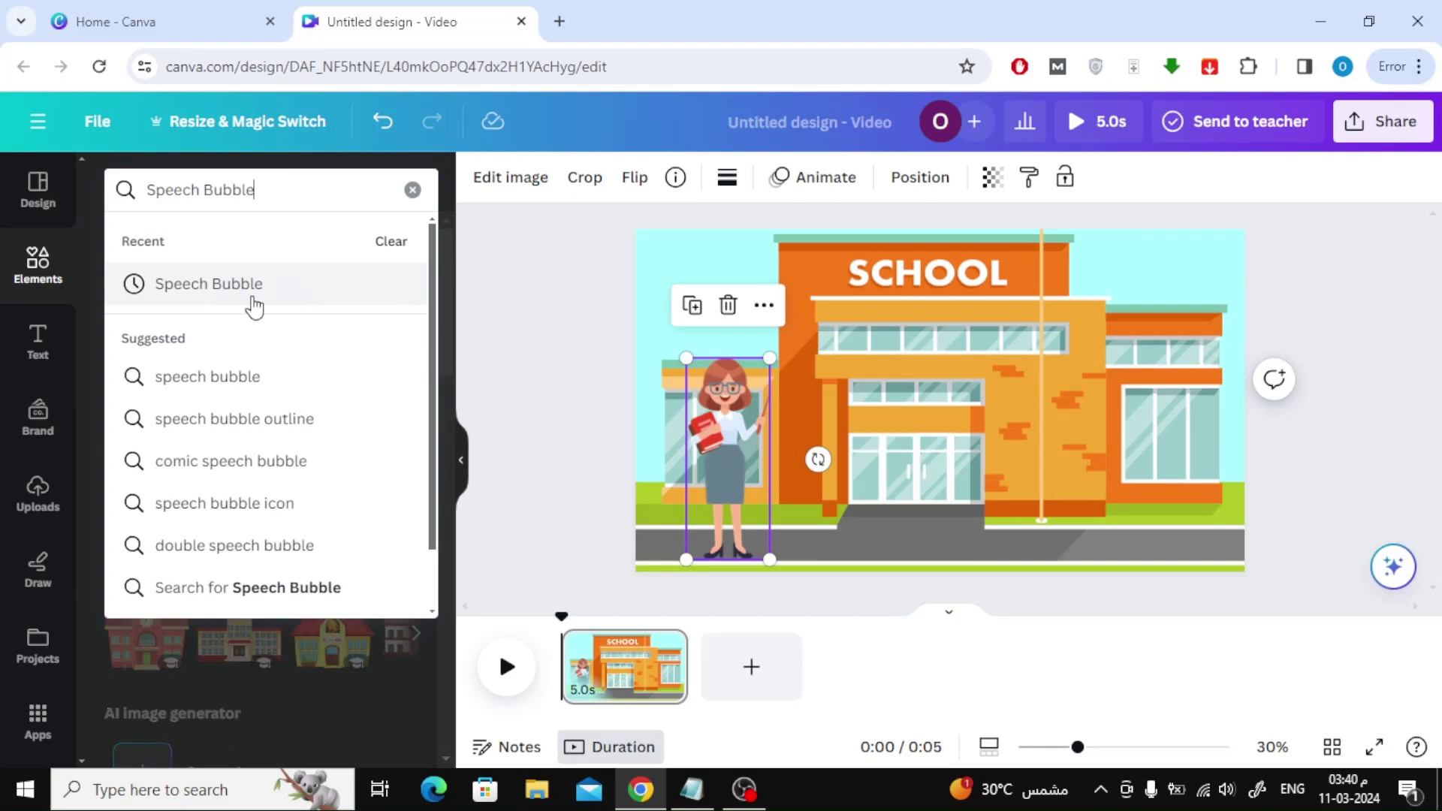
click(326, 302)
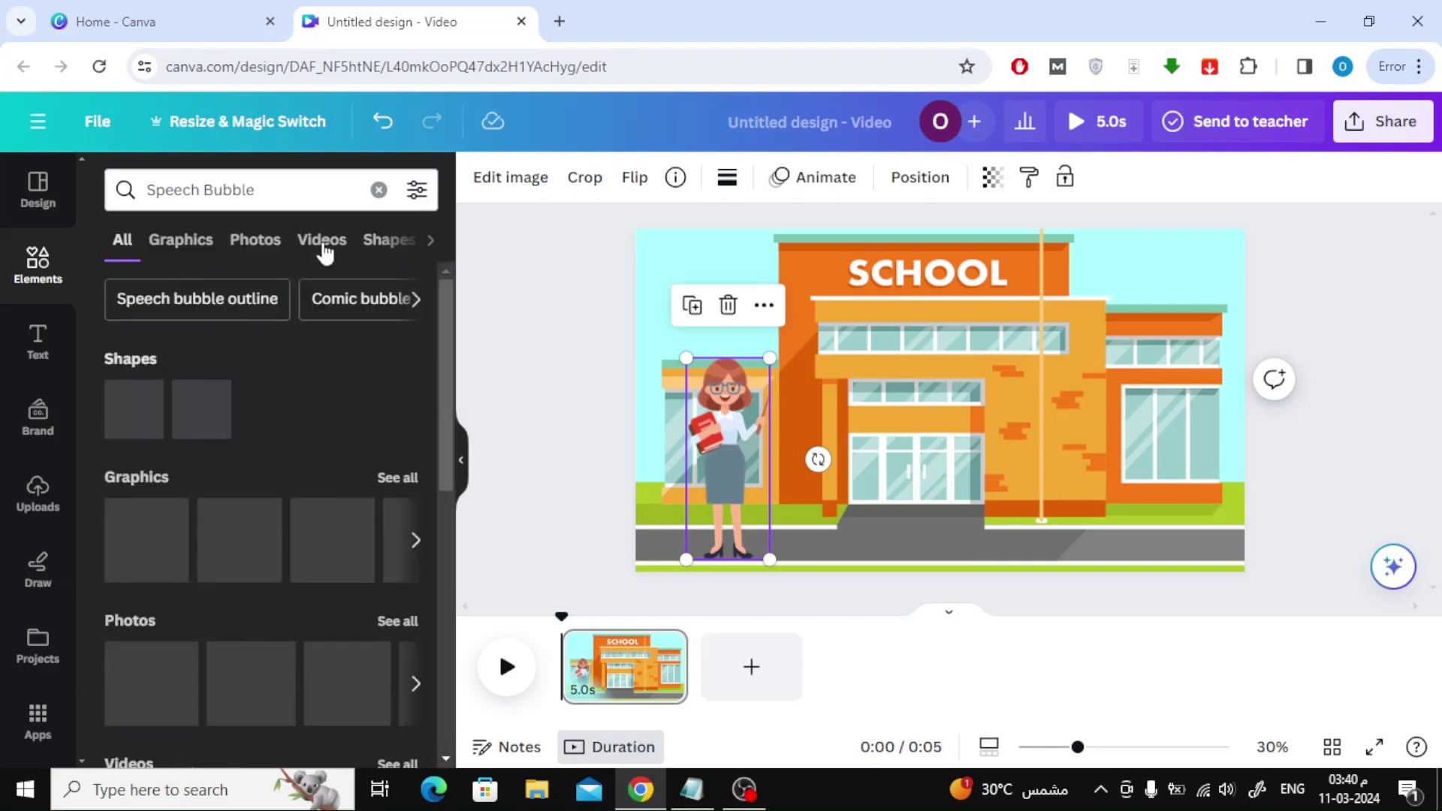
scroll(280, 388, down, 1)
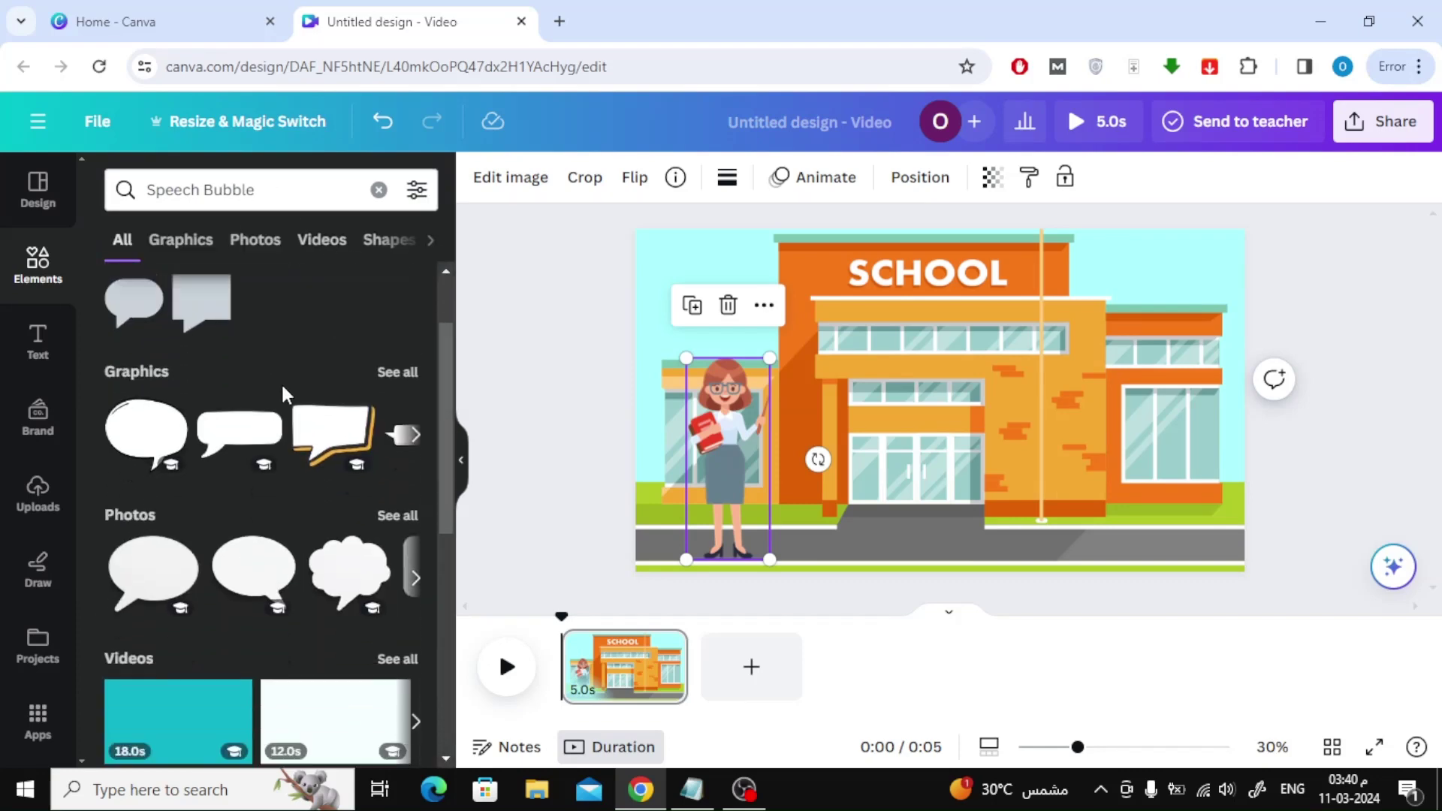
scroll(280, 389, up, 1)
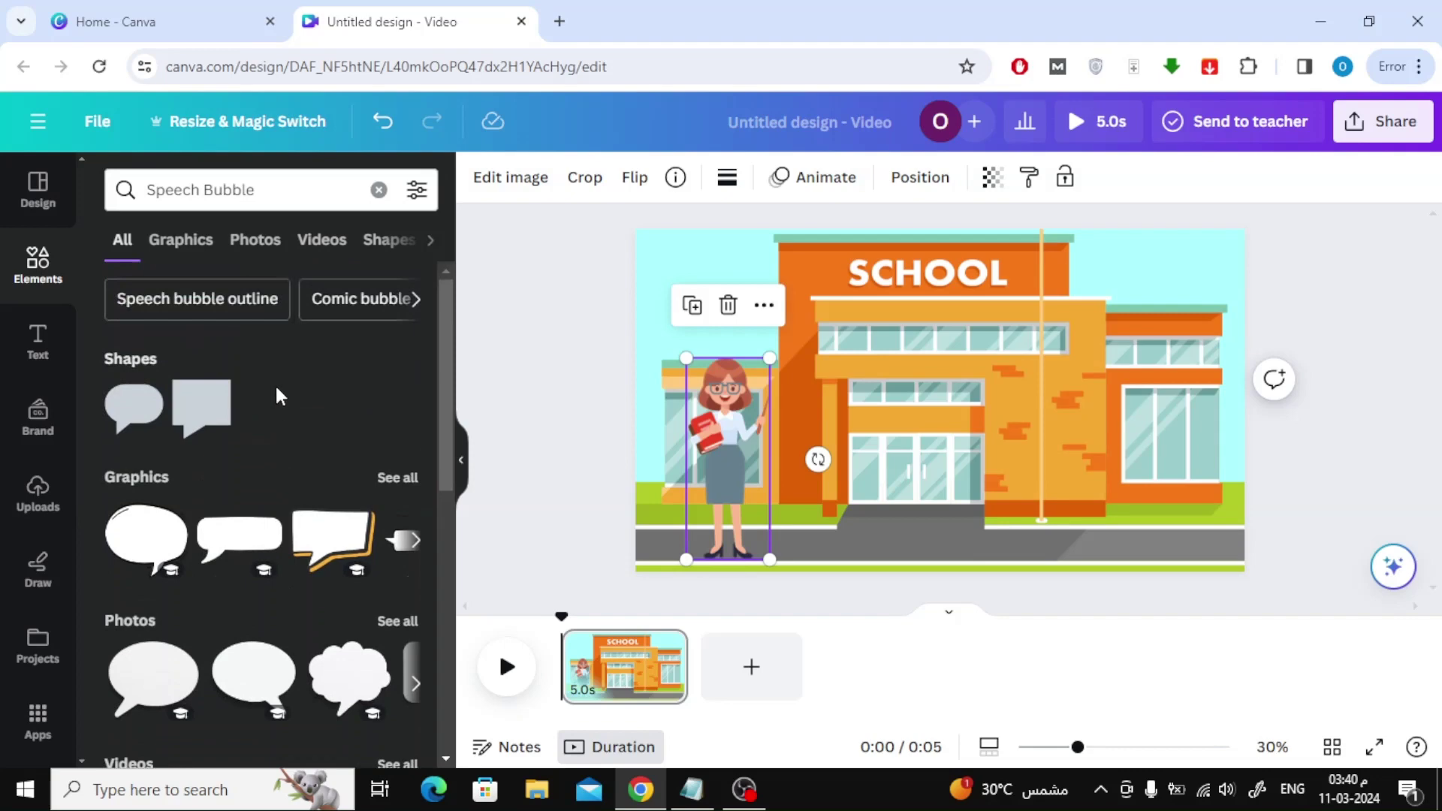
click(178, 249)
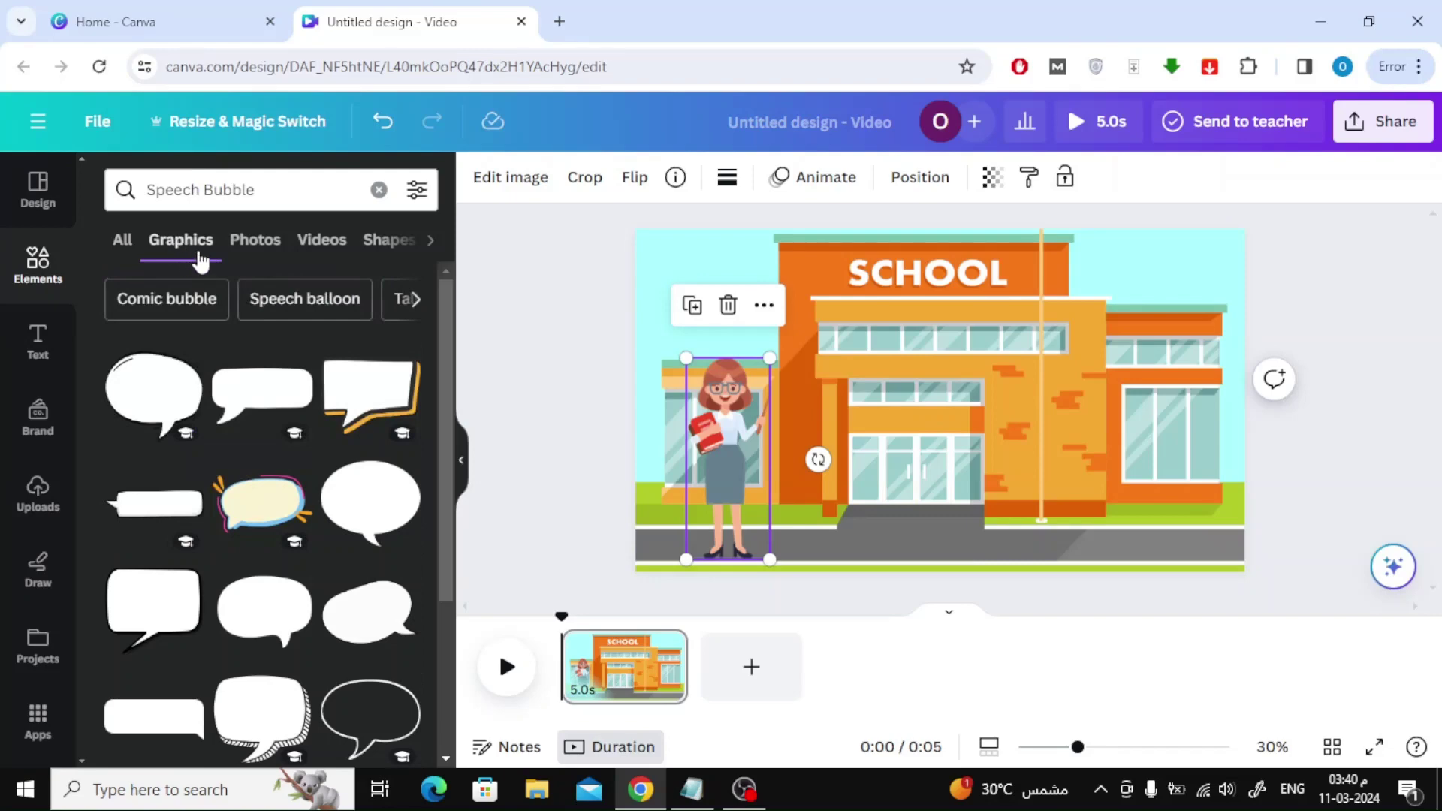
click(233, 502)
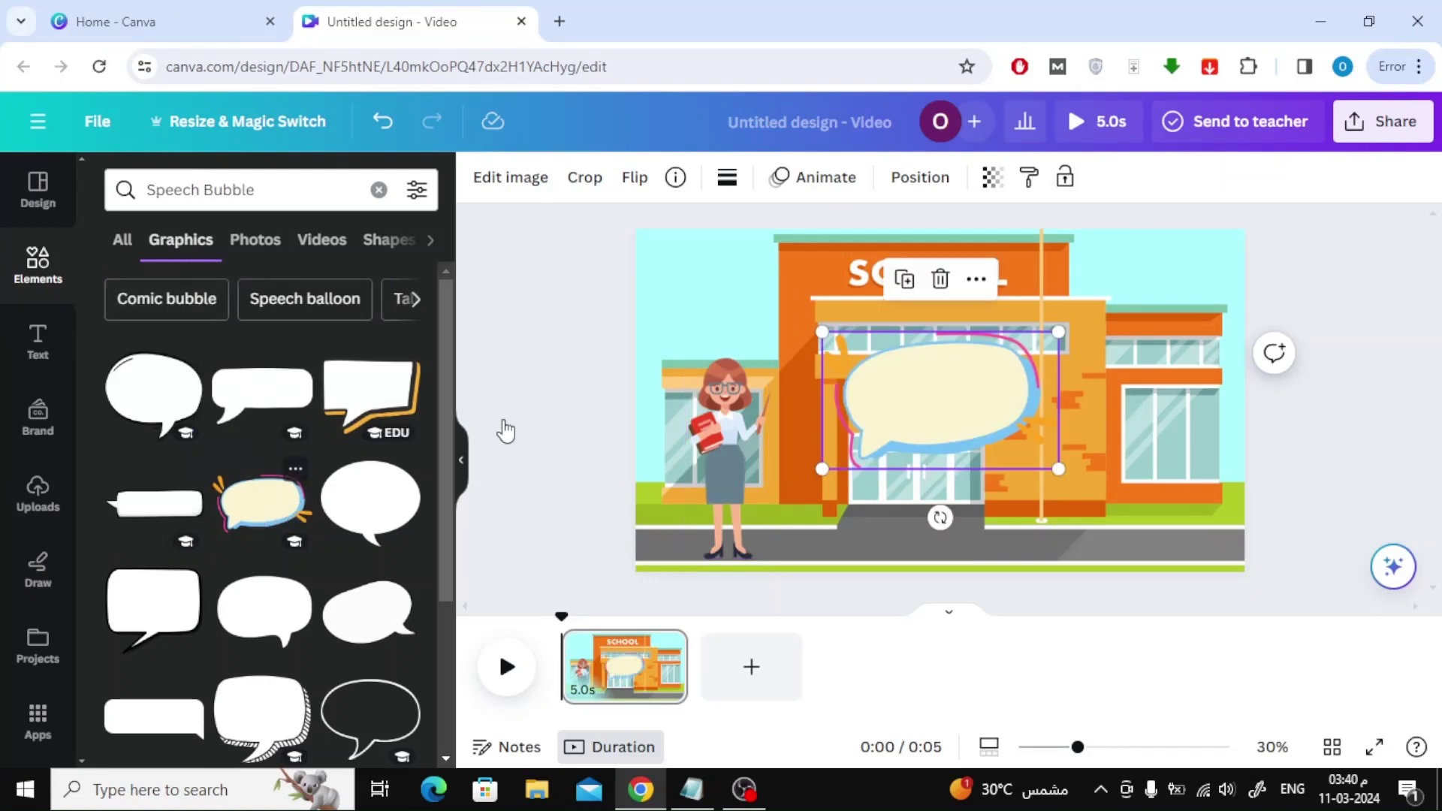
drag(914, 421, 814, 339)
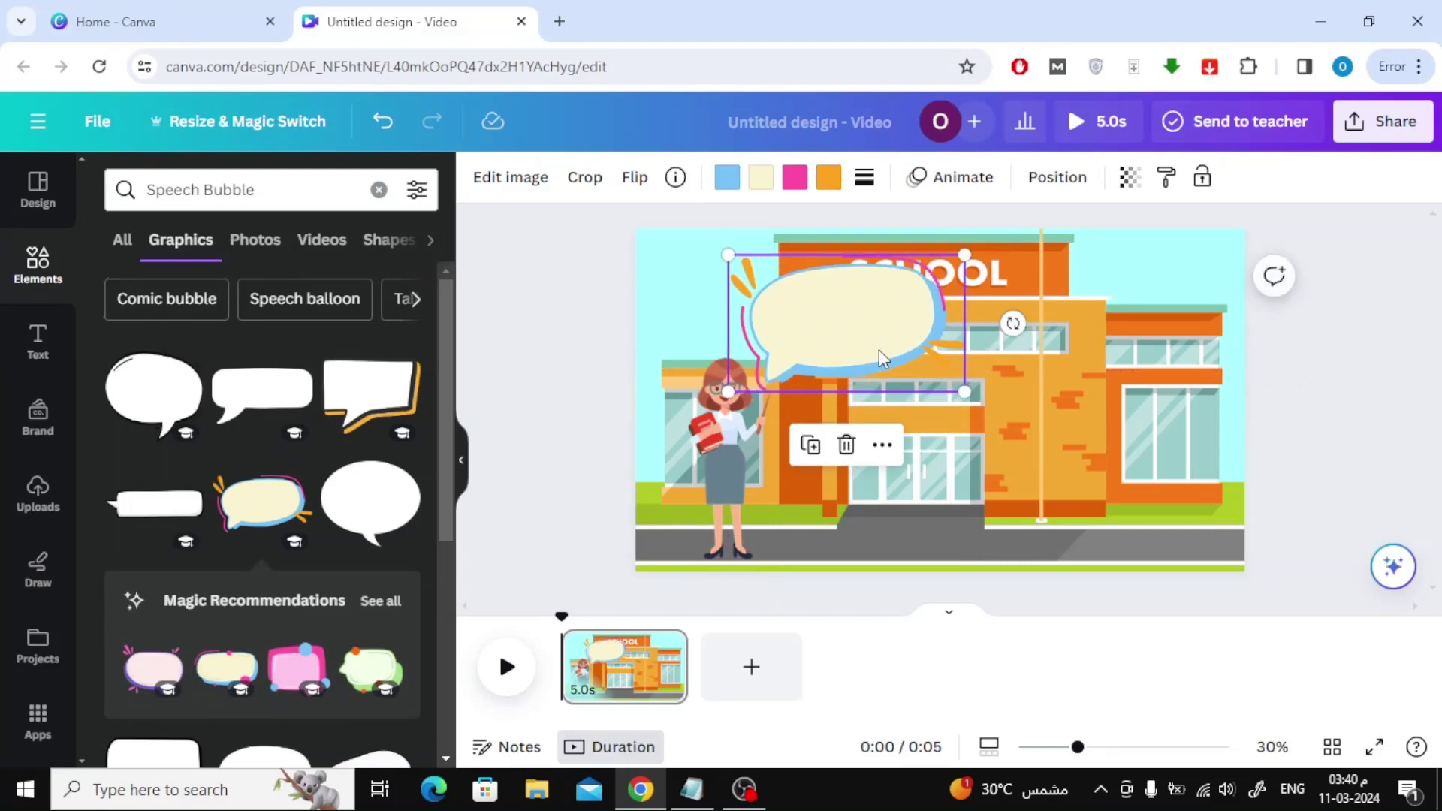
Add a heading reading 'Hi, Welcom back !', fix the mistyped characters, and open the font list
click(39, 344)
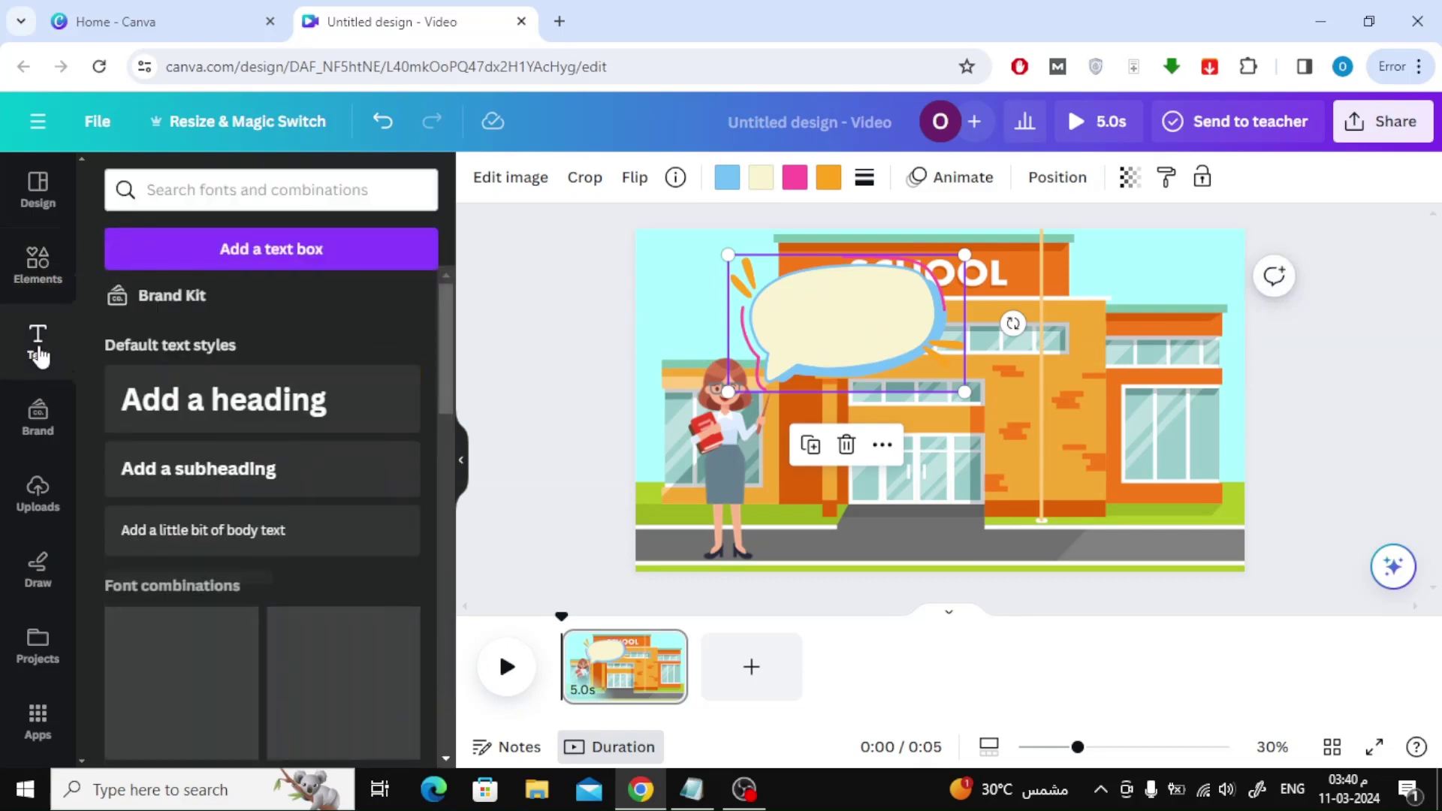
click(248, 402)
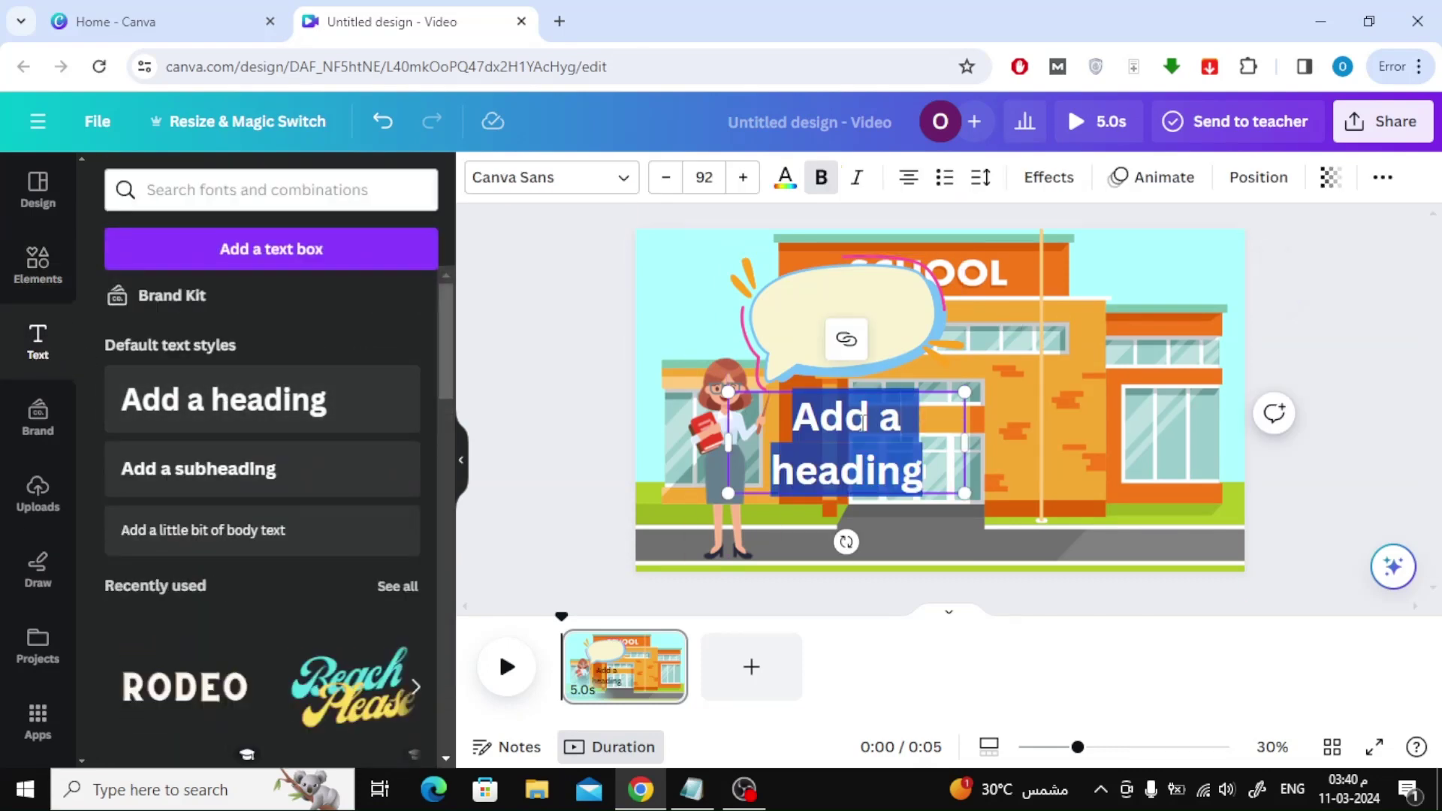
text(W)
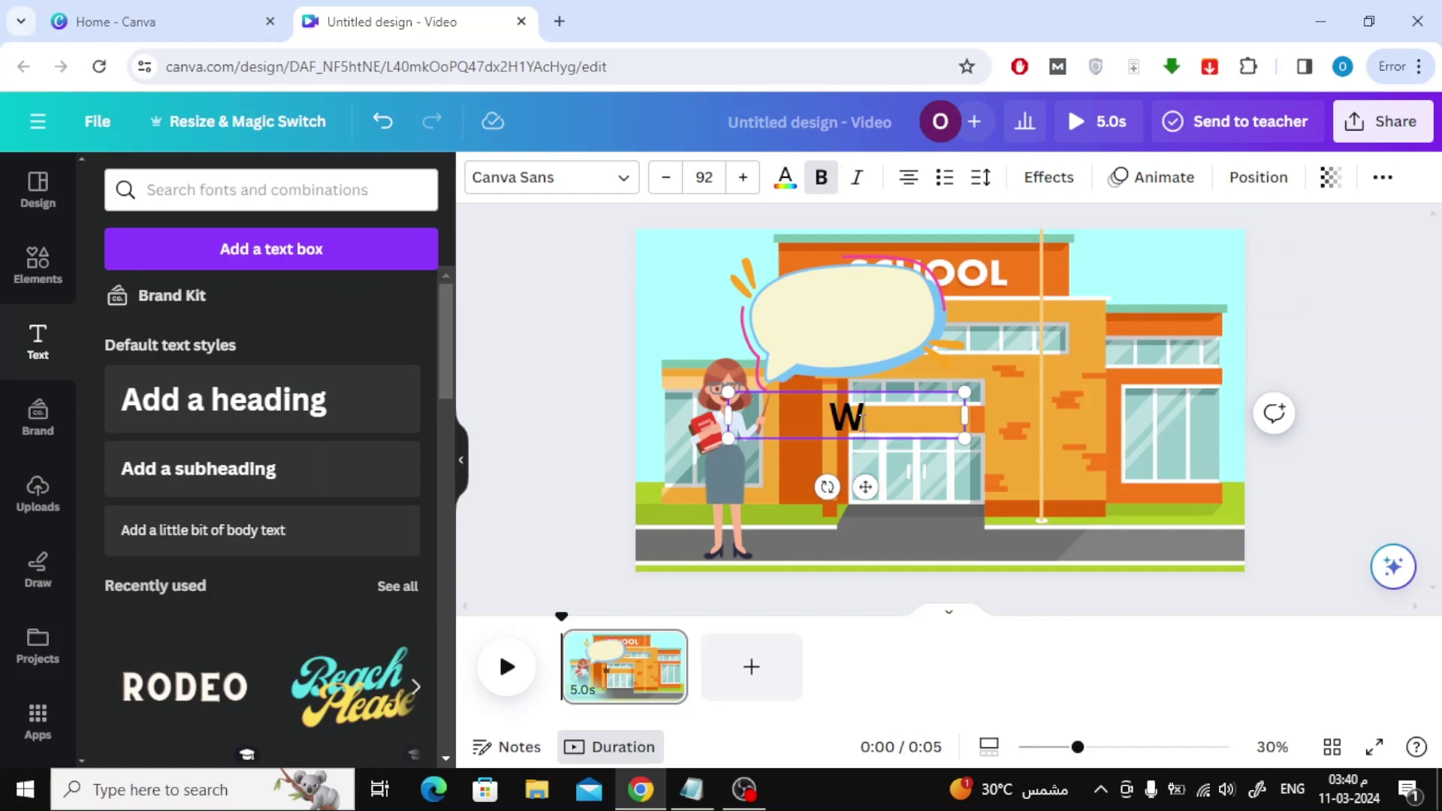
text(el)
key(BackSpace)
key(BackSpace)
key(BackSpace)
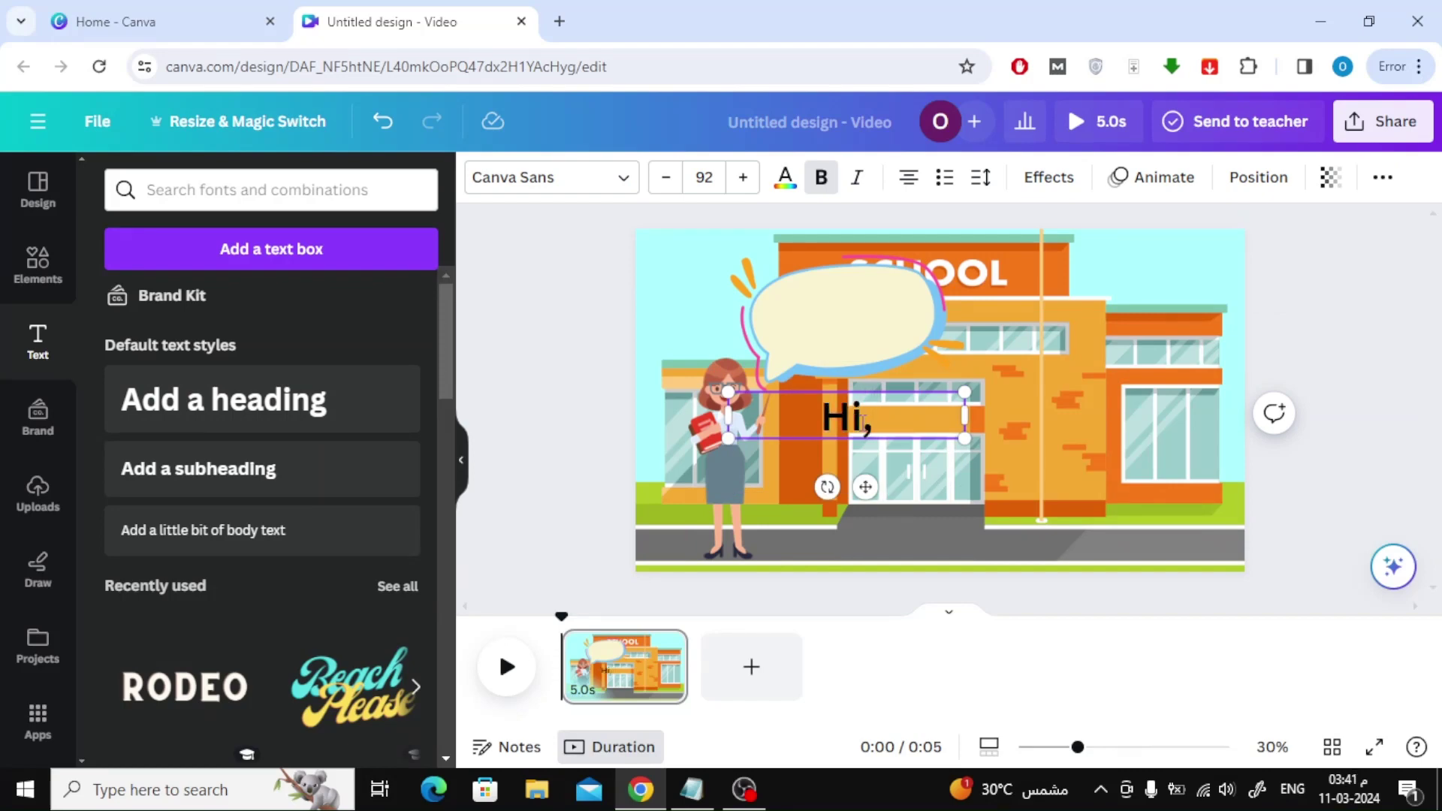
text(w)
key(BackSpace)
key(BackSpace)
key(BackSpace)
text(, W)
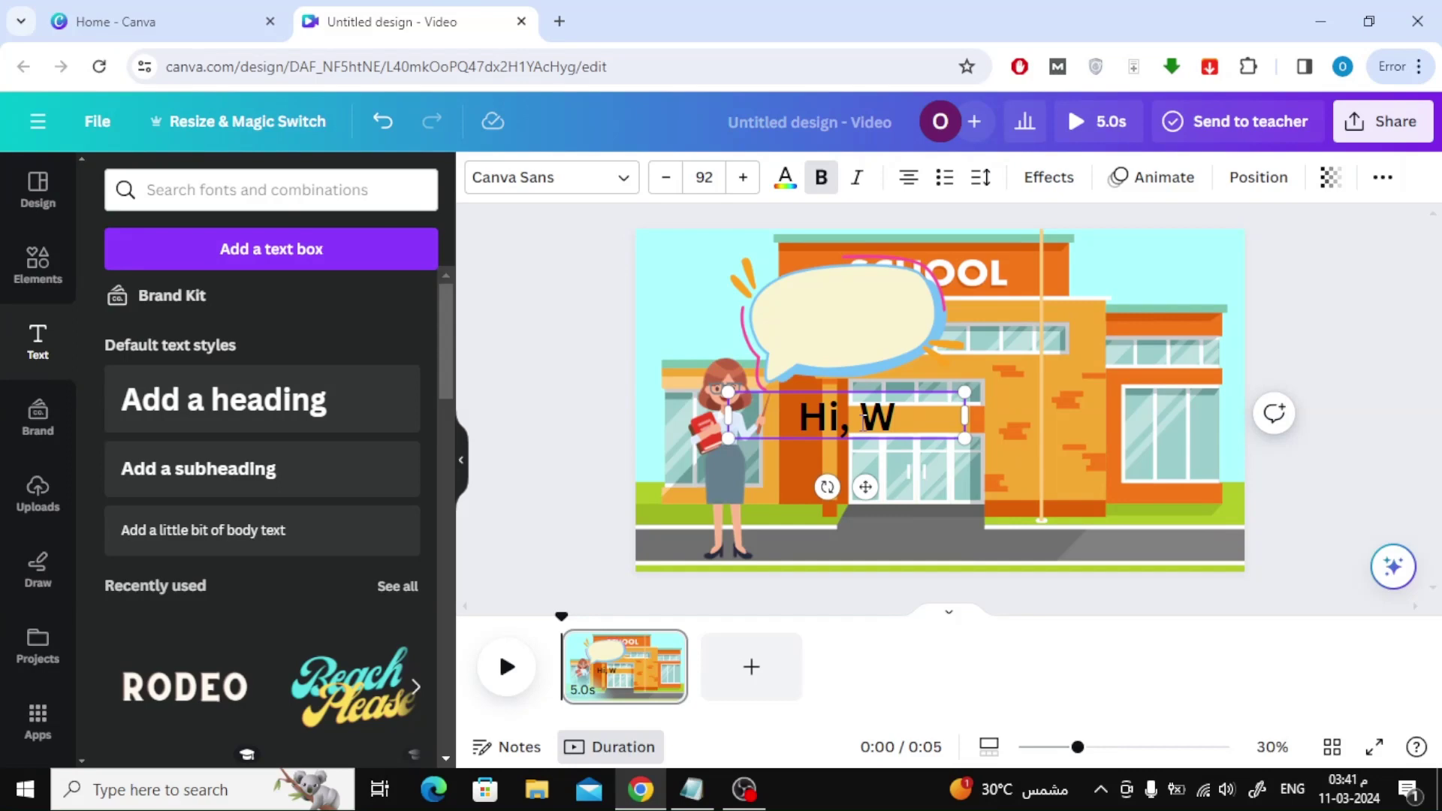
text(elcom back)
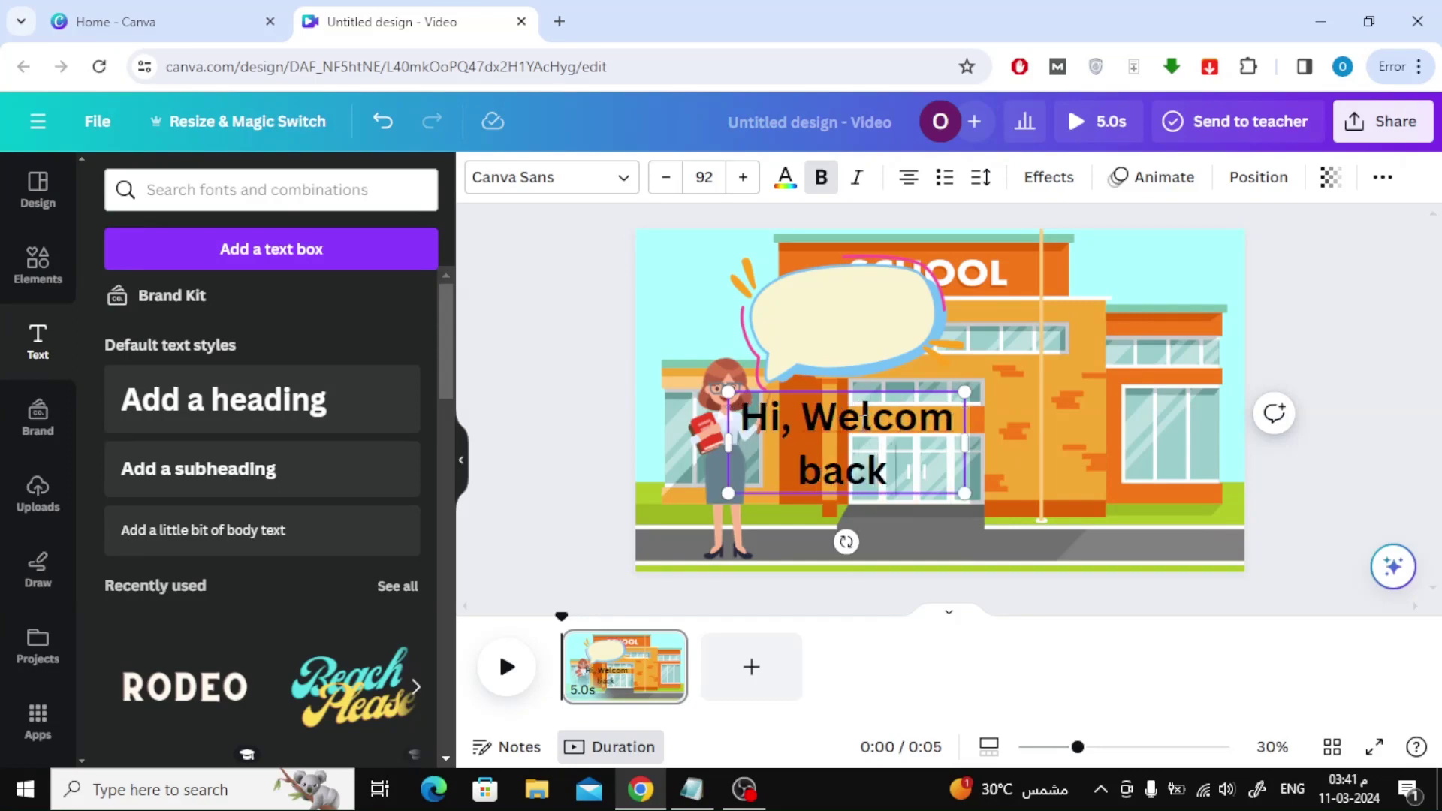
text( !)
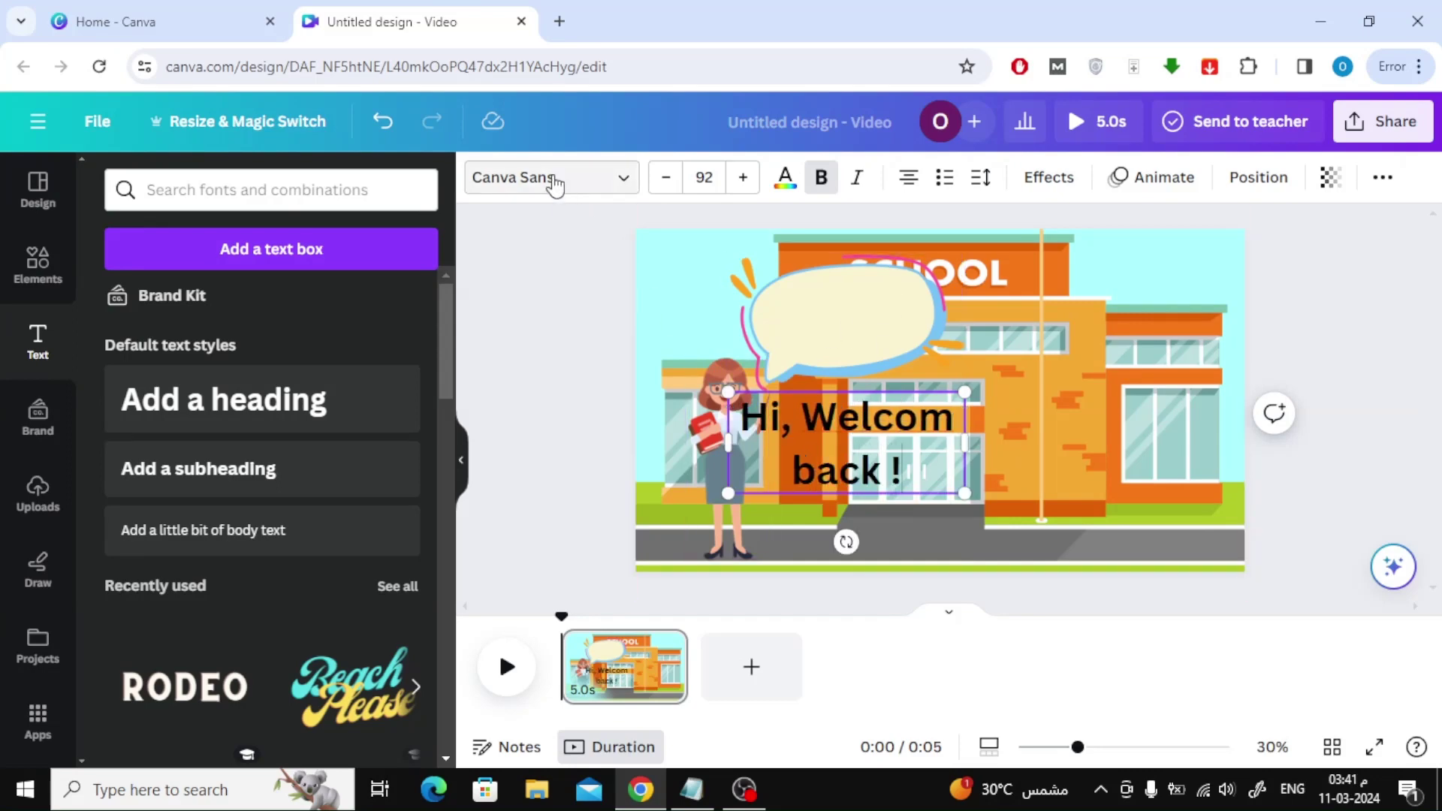
click(551, 180)
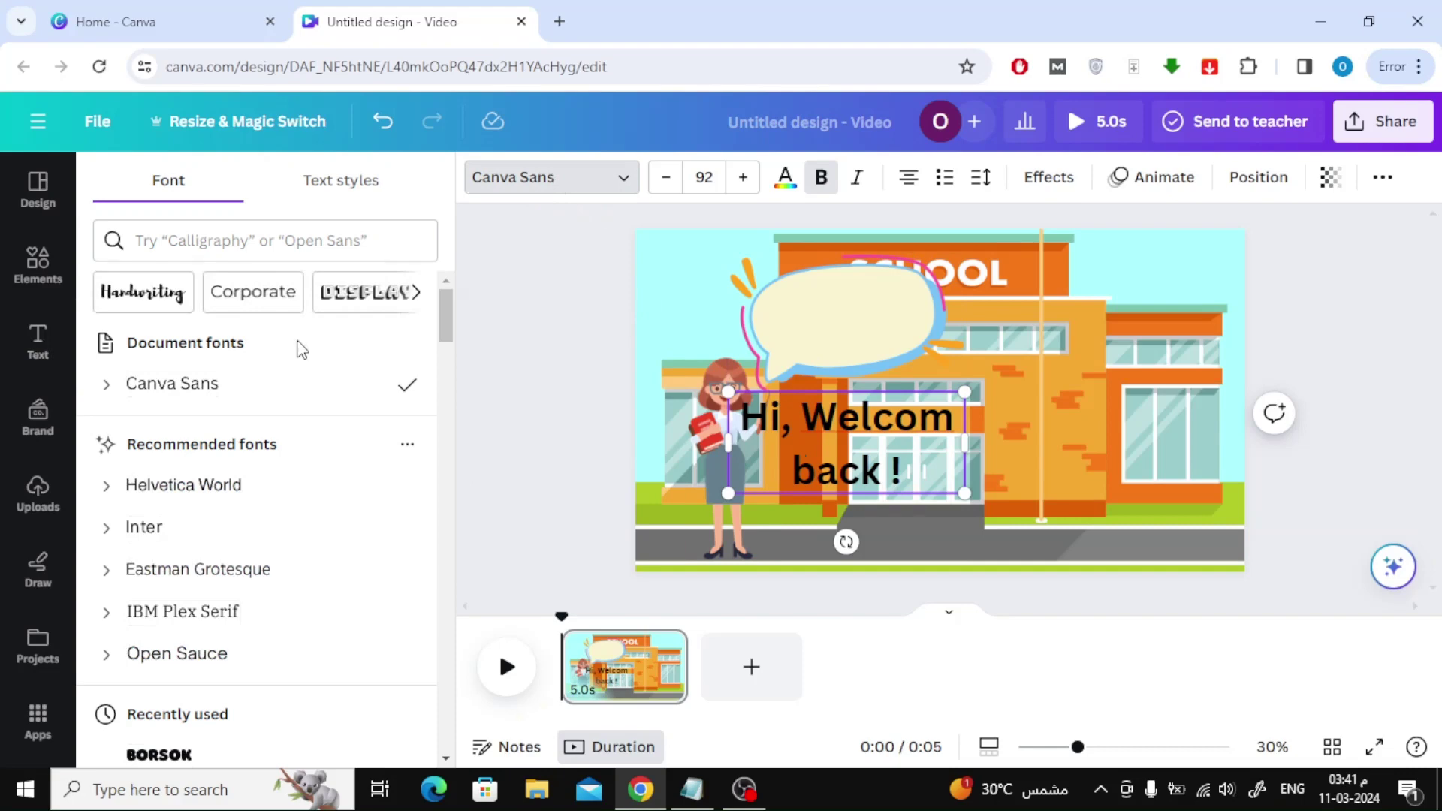
scroll(298, 349, down, 1)
scroll(298, 350, down, 1)
scroll(297, 350, down, 2)
scroll(226, 431, down, 1)
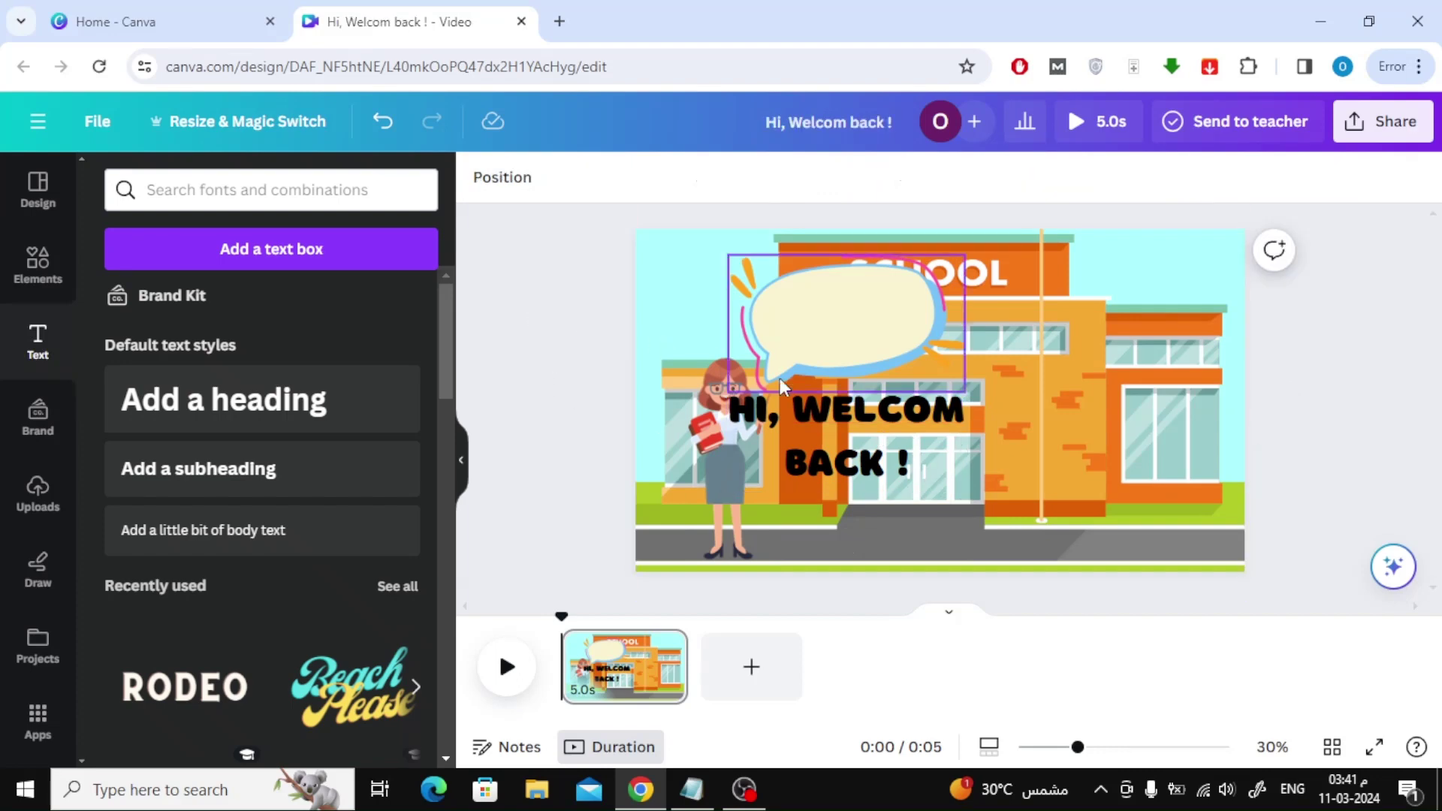
Move the Borsok greeting onto the speech bubble and shrink it to fit inside
drag(889, 442, 902, 357)
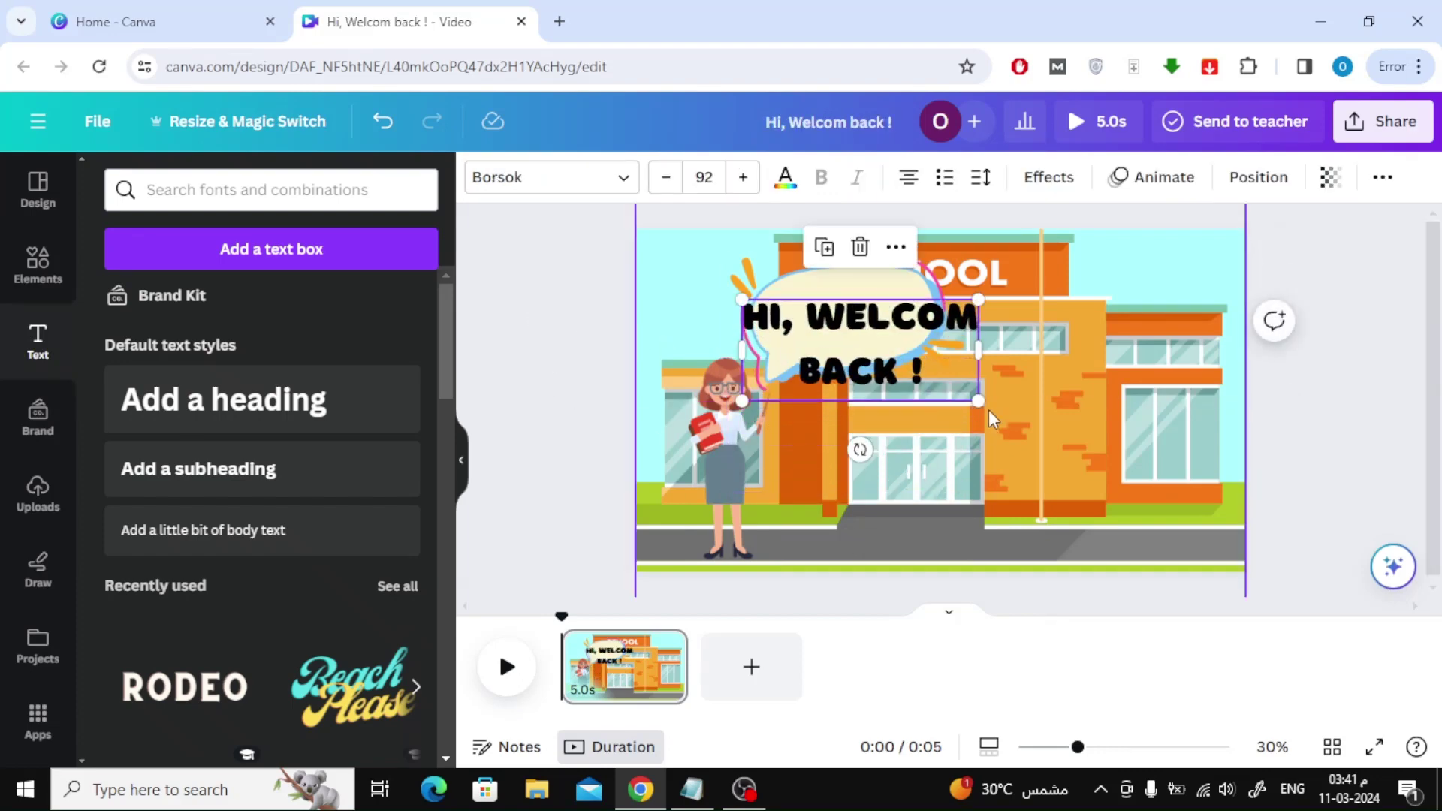
drag(978, 400, 923, 337)
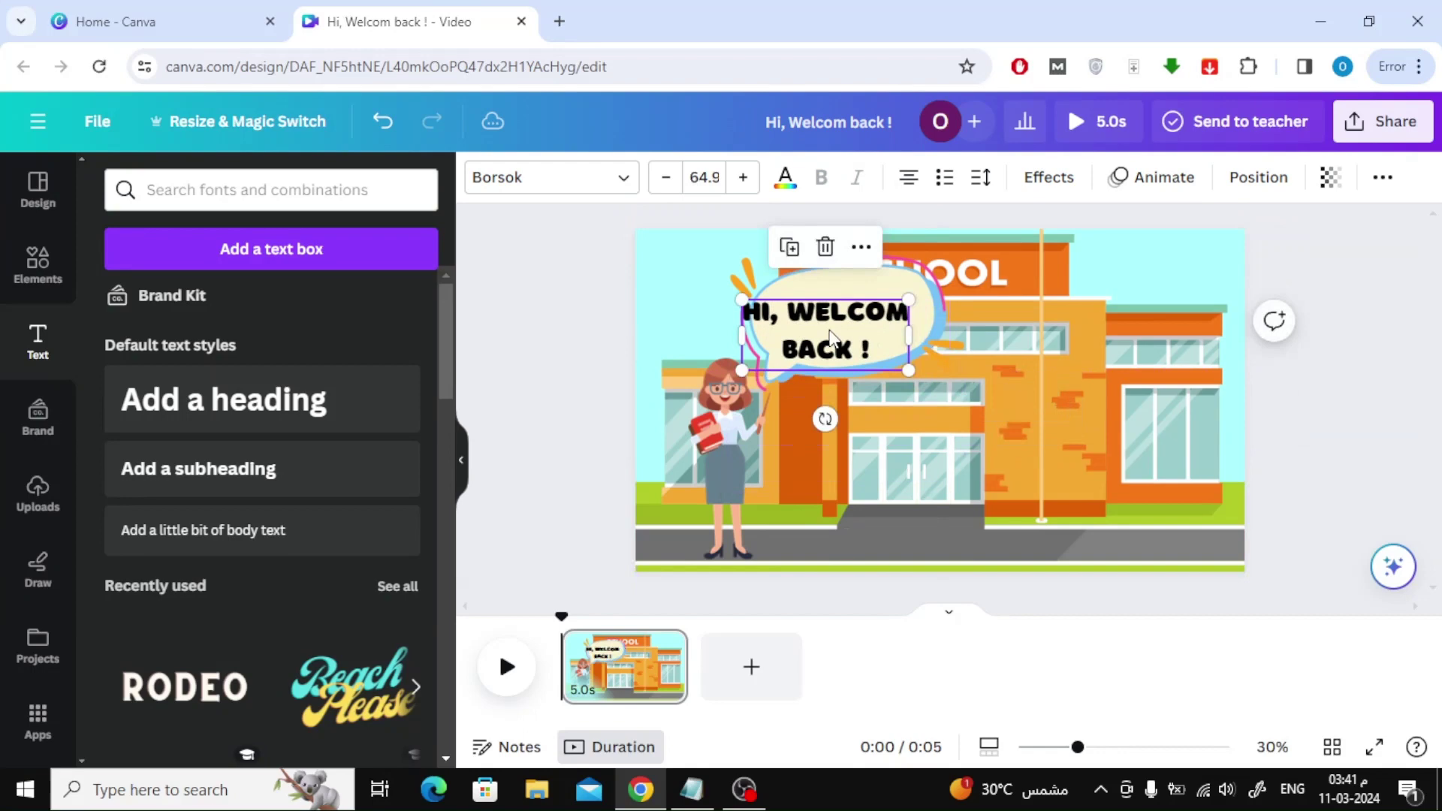
drag(788, 327, 825, 311)
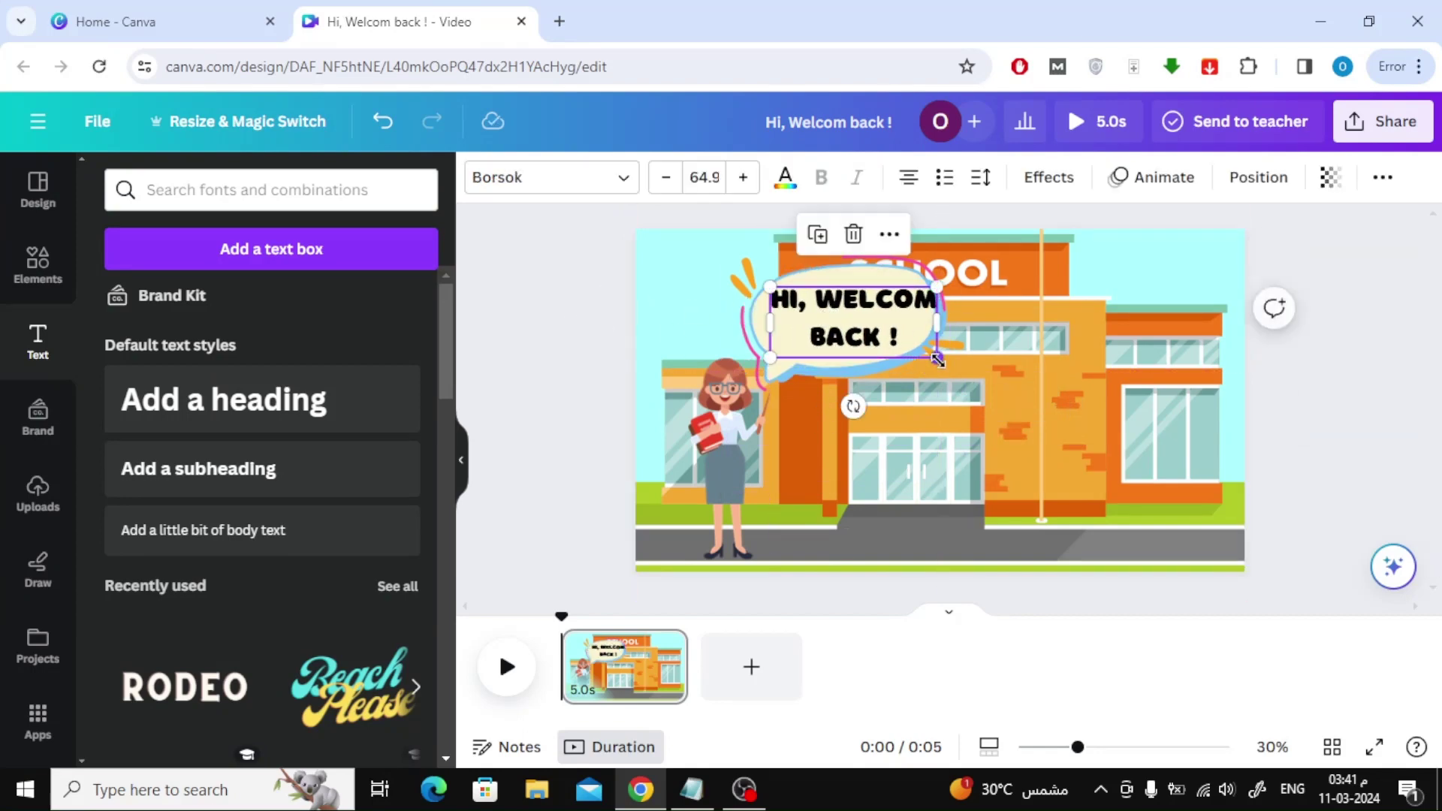
drag(937, 359, 922, 353)
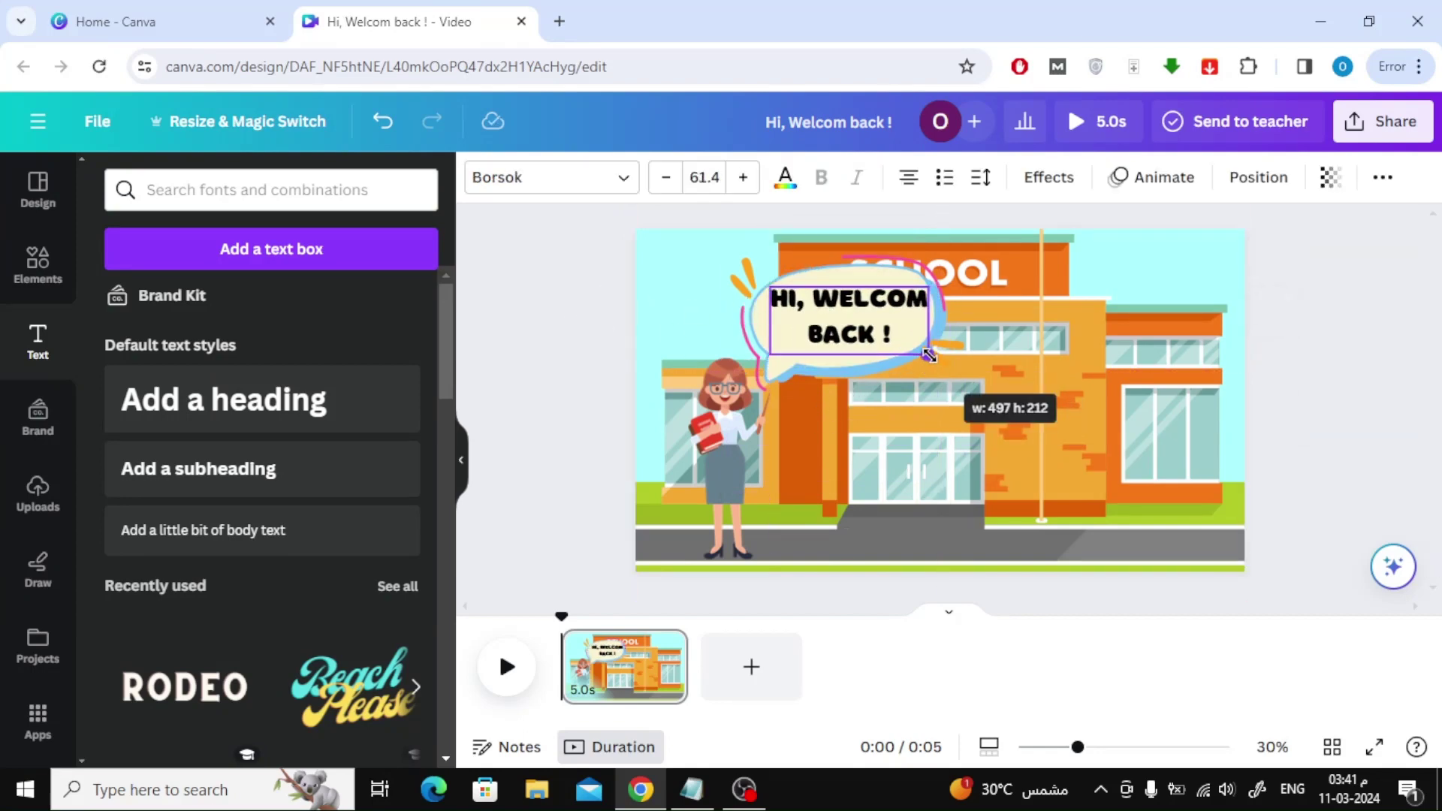
click(564, 294)
click(882, 308)
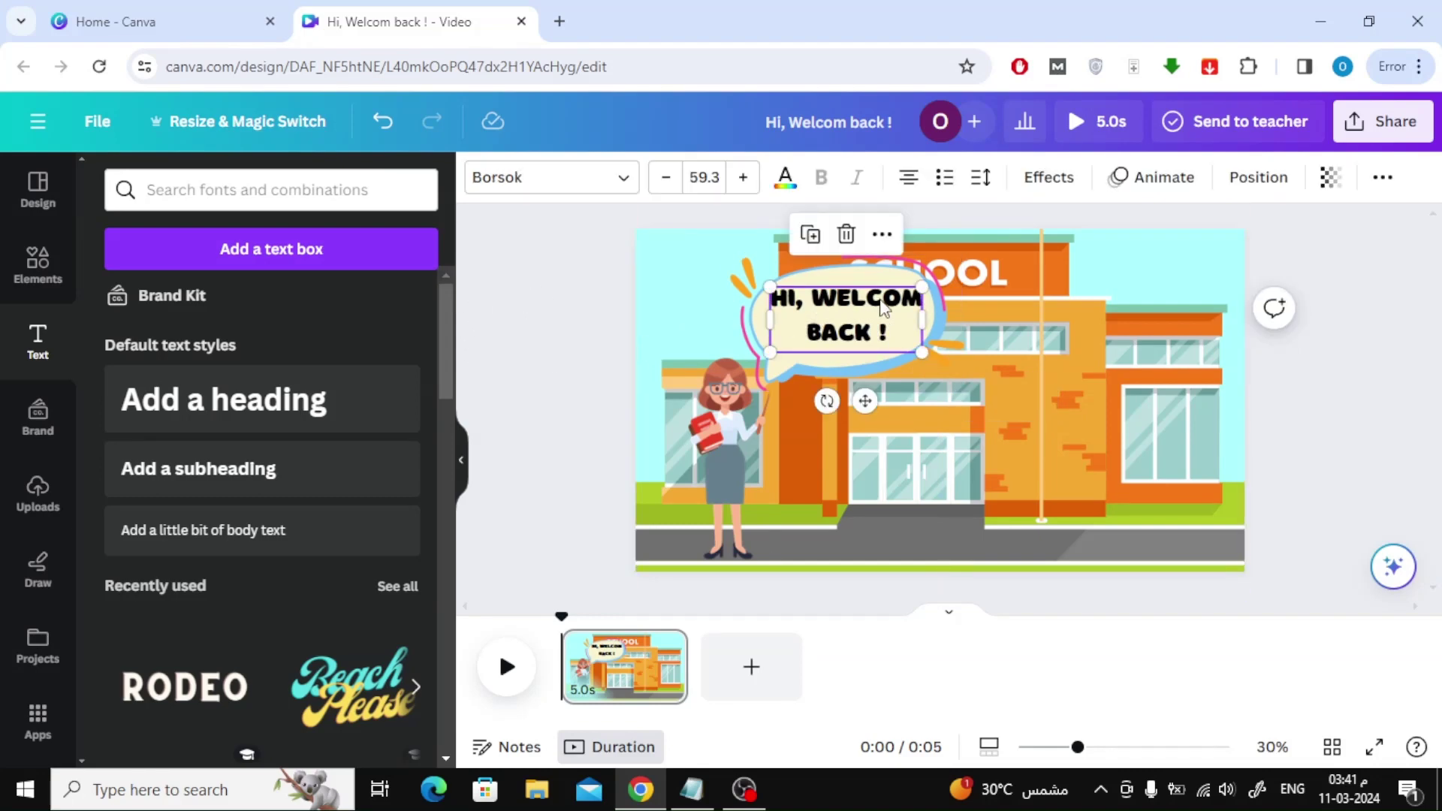
drag(882, 308, 881, 308)
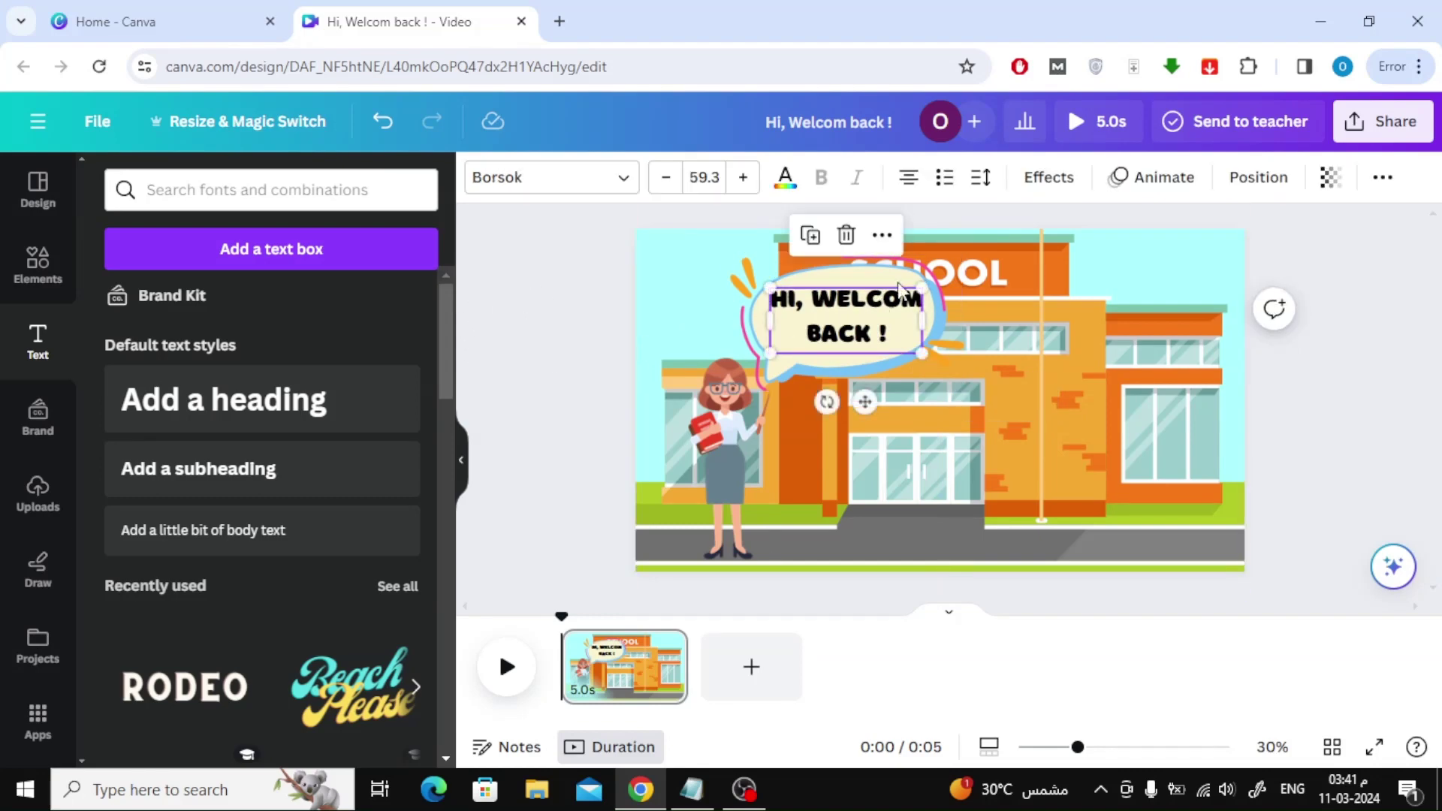
Reduce the greeting's line spacing to about 1.16, then deselect the text
click(980, 177)
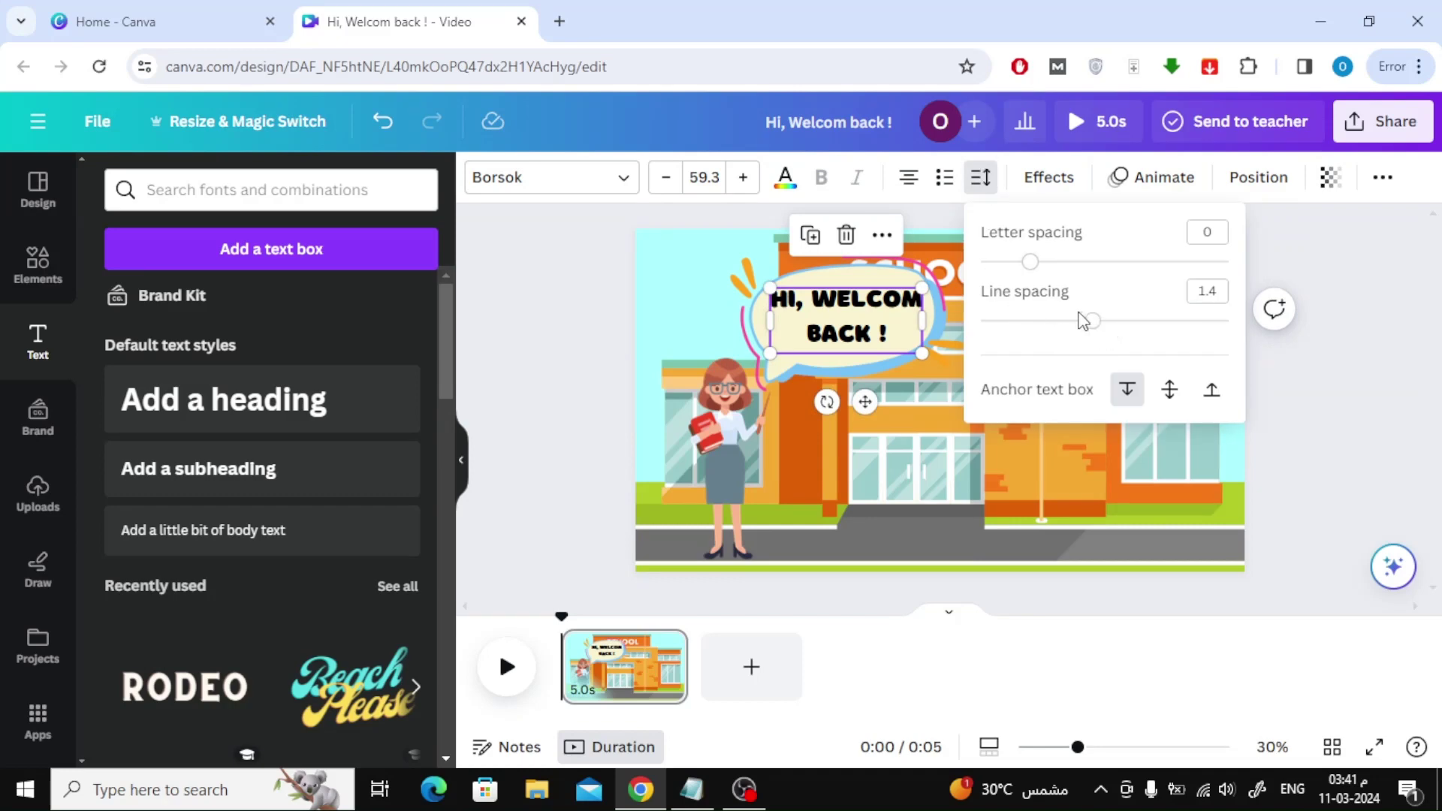
drag(1072, 323, 1055, 321)
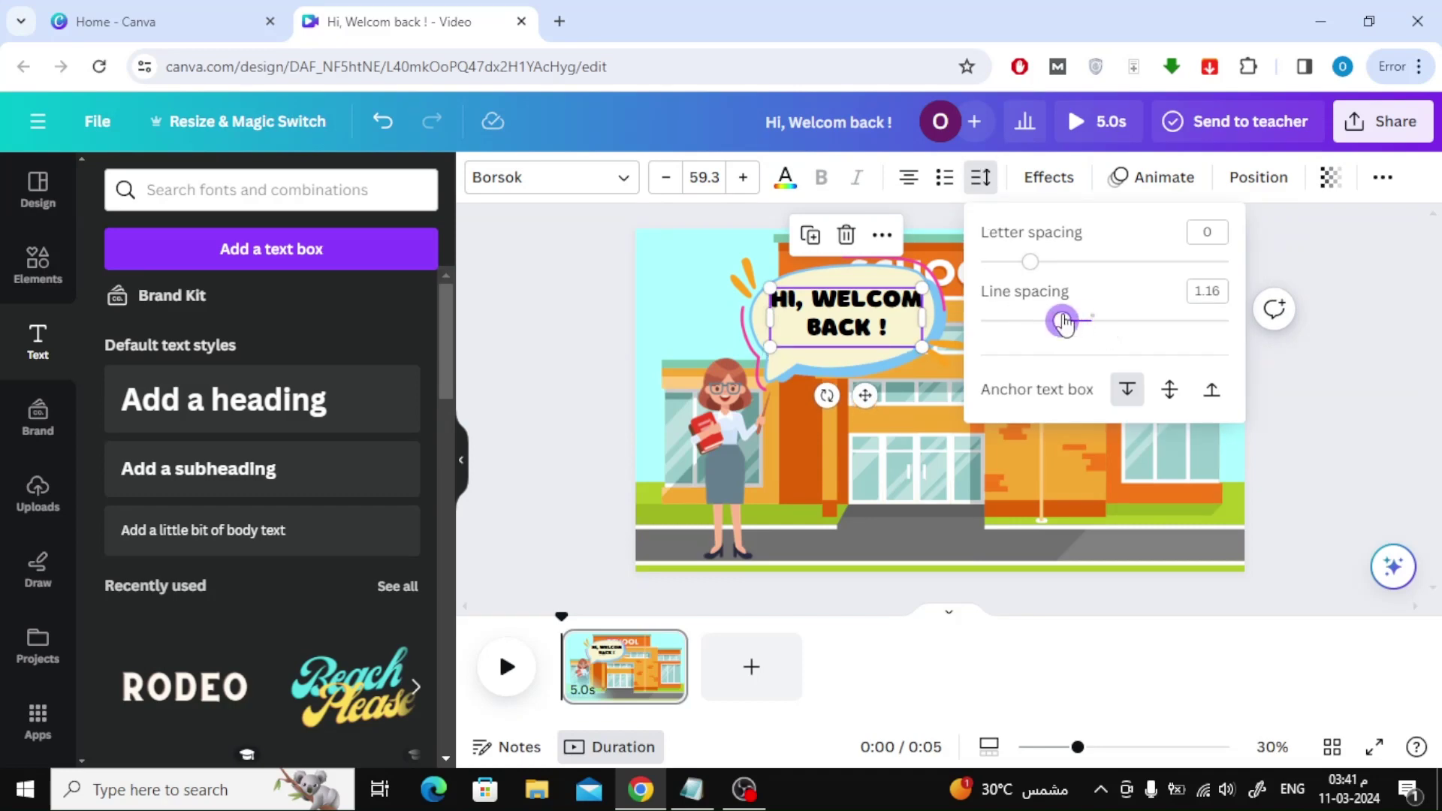
click(533, 261)
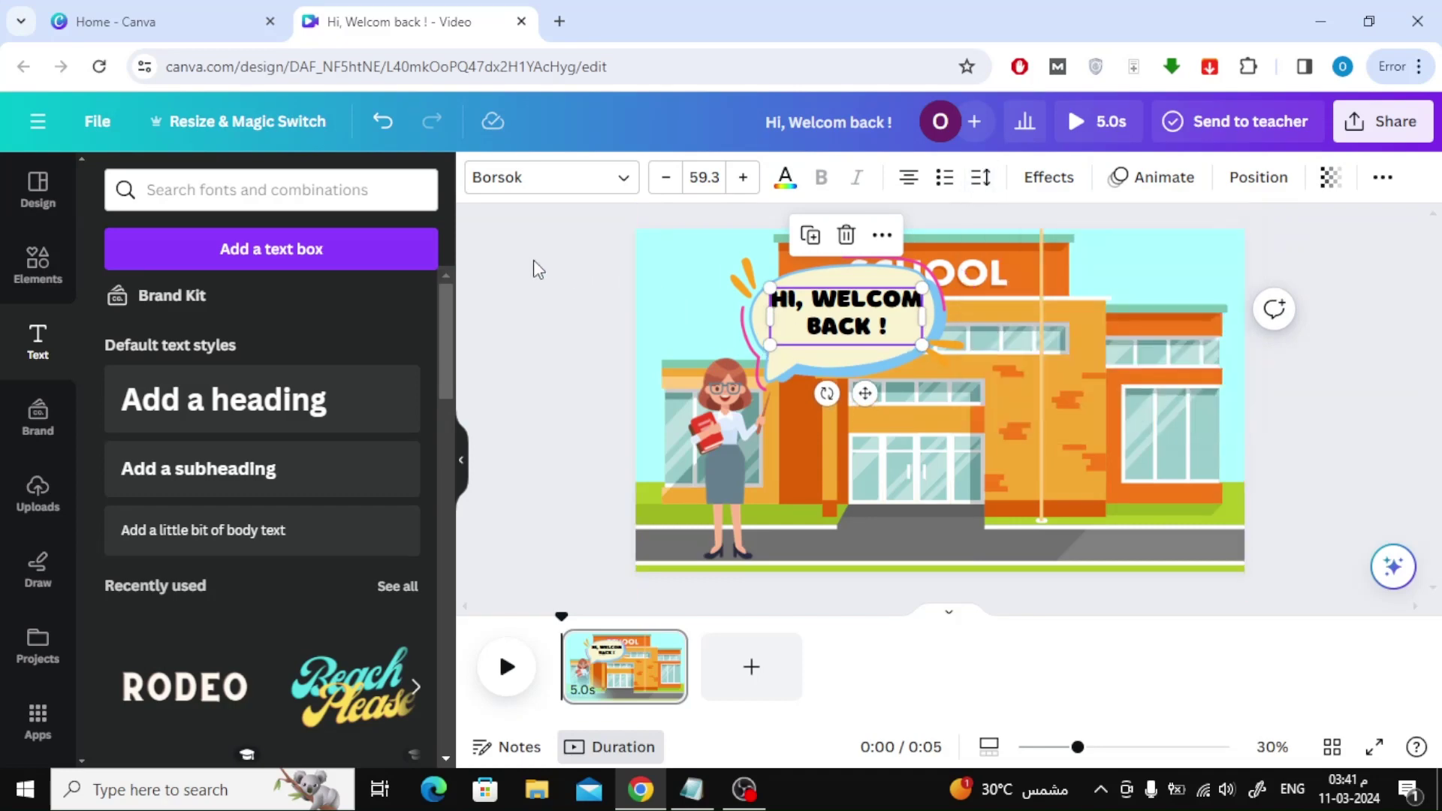
click(830, 310)
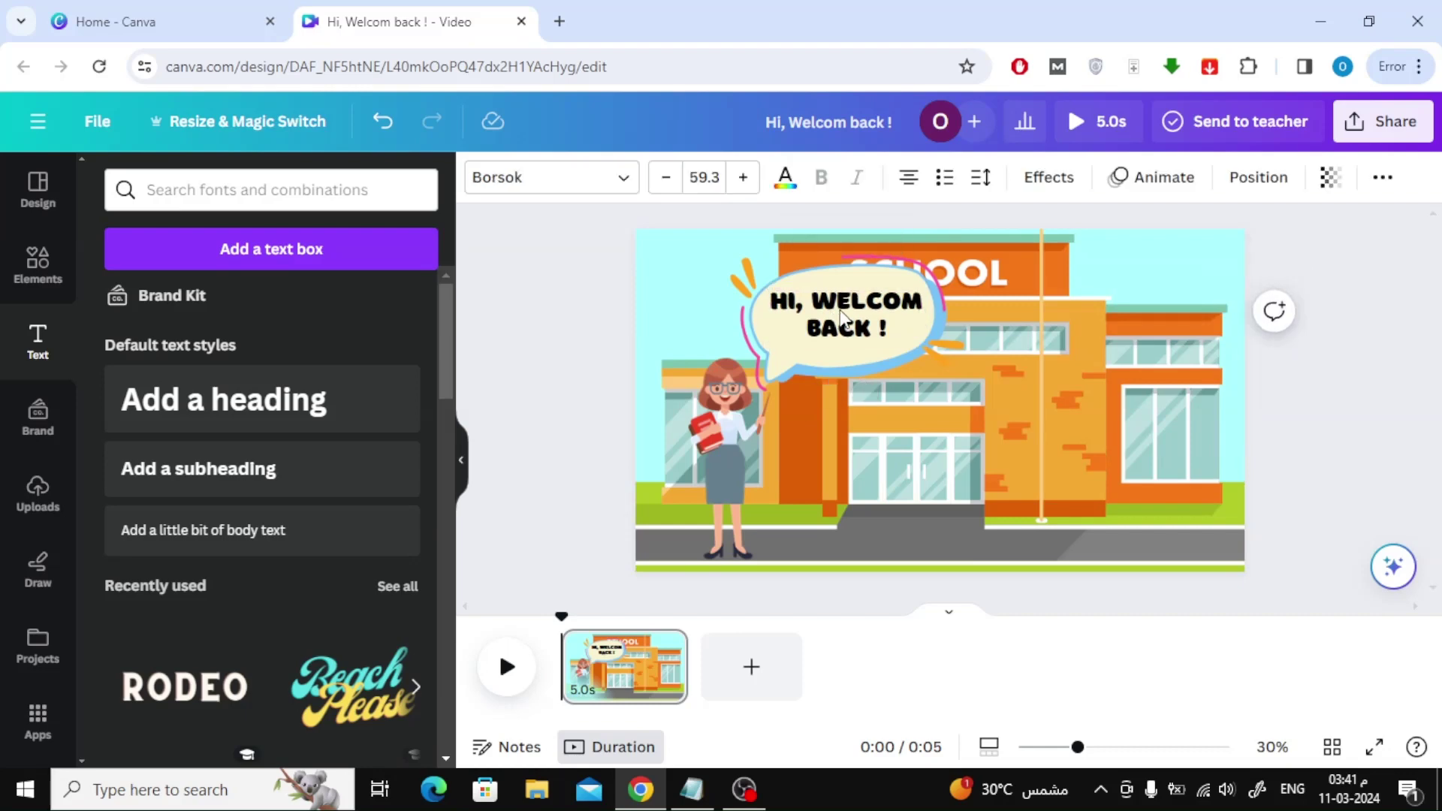
click(845, 320)
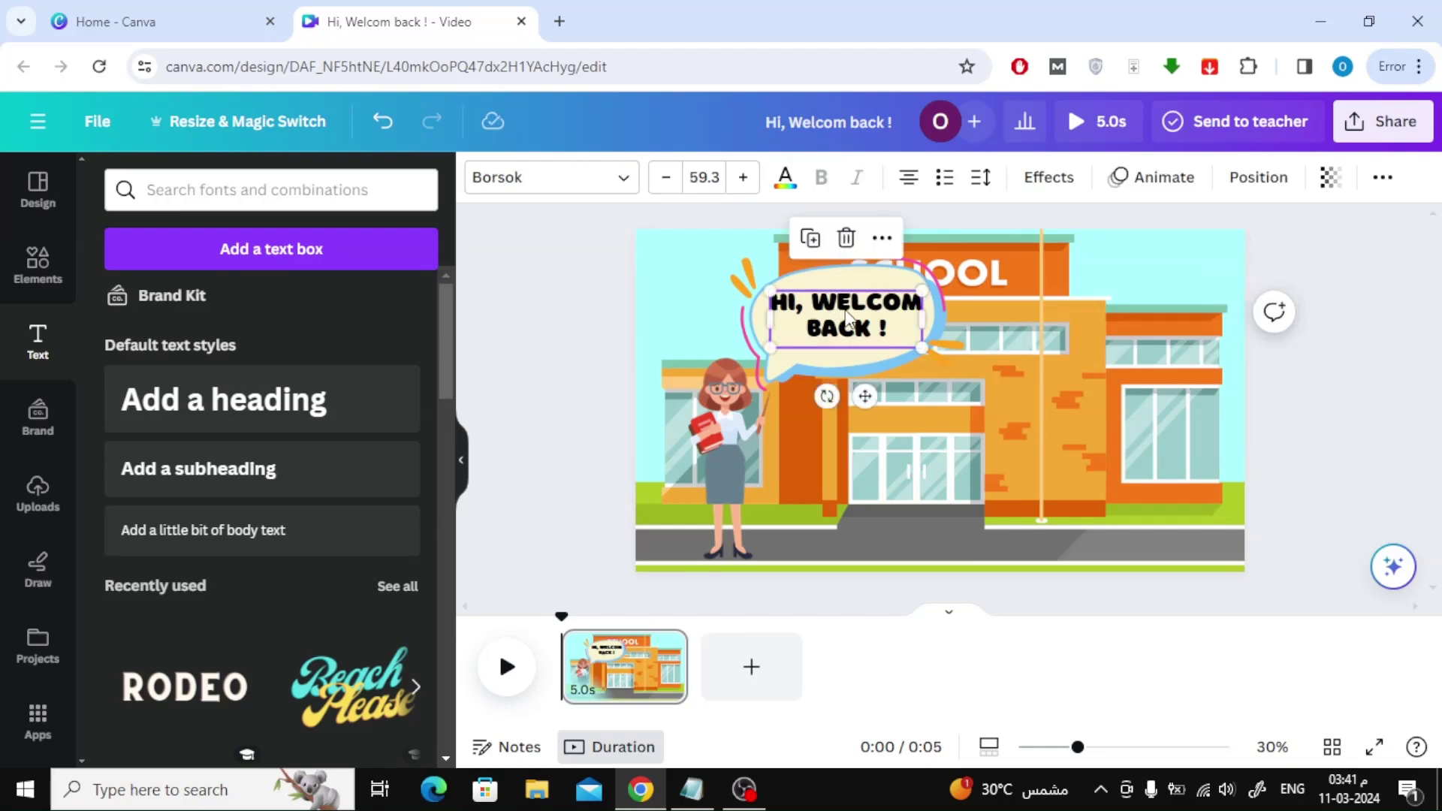
click(533, 293)
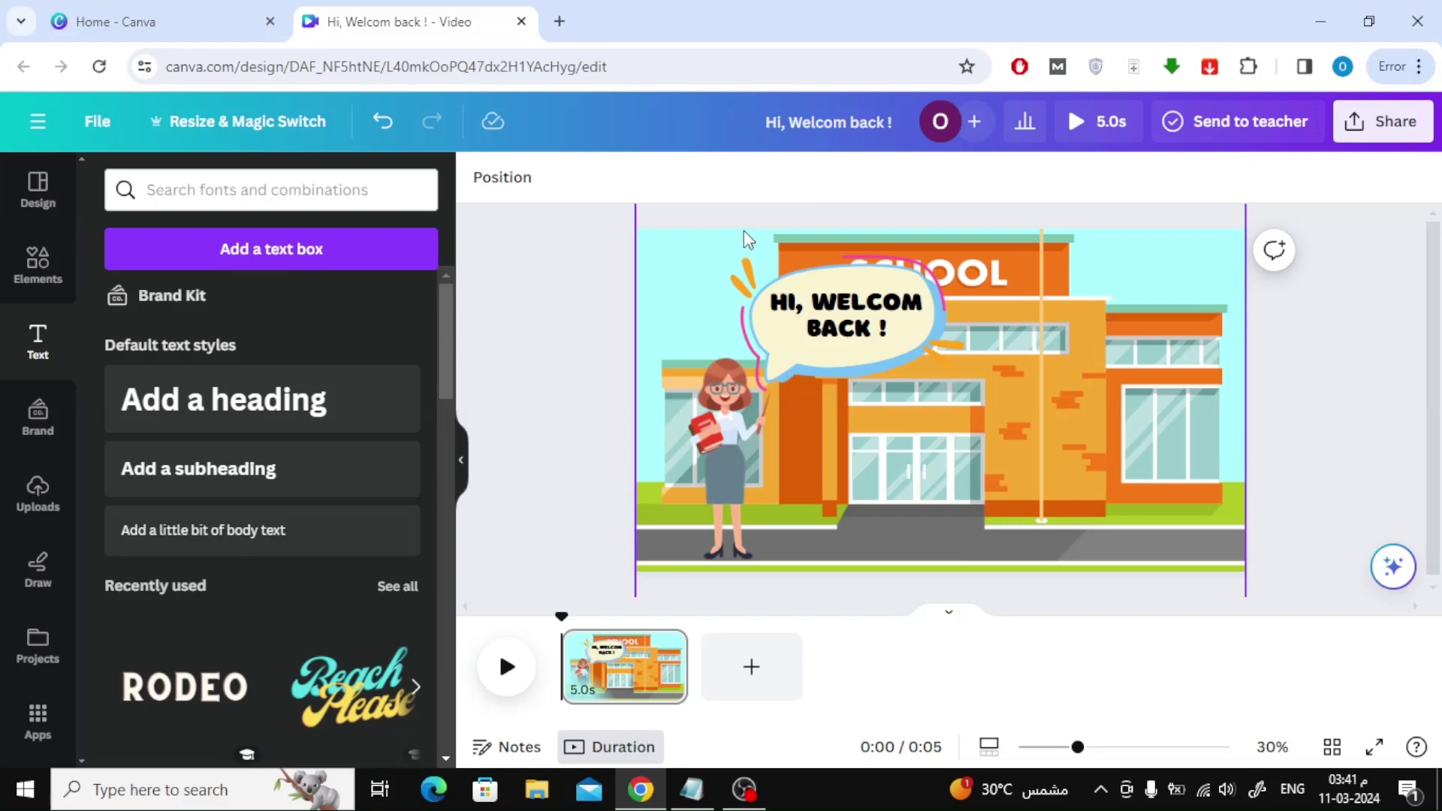
Apply a Pop animation to the speech bubble, set to play on both entry and exit
click(870, 272)
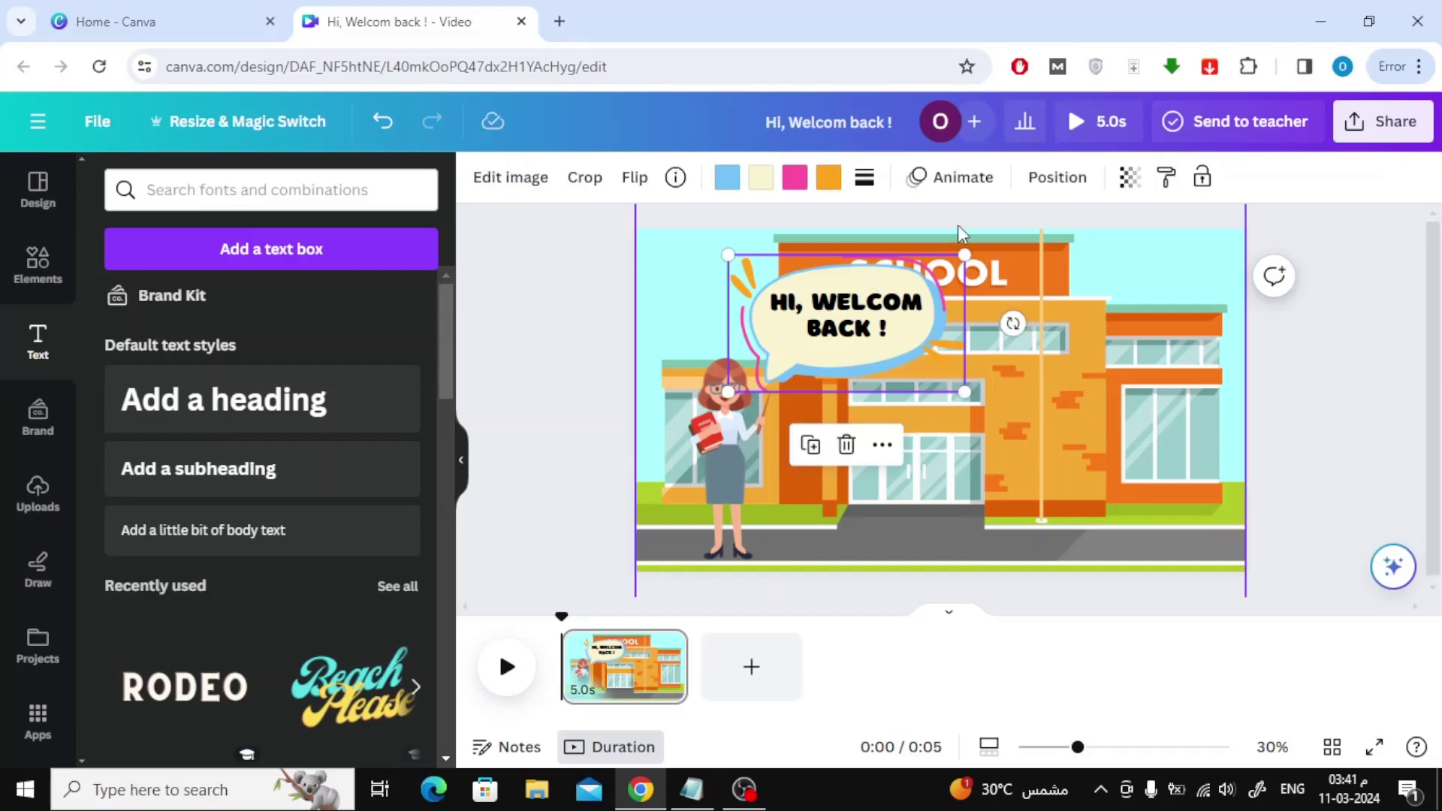
click(952, 180)
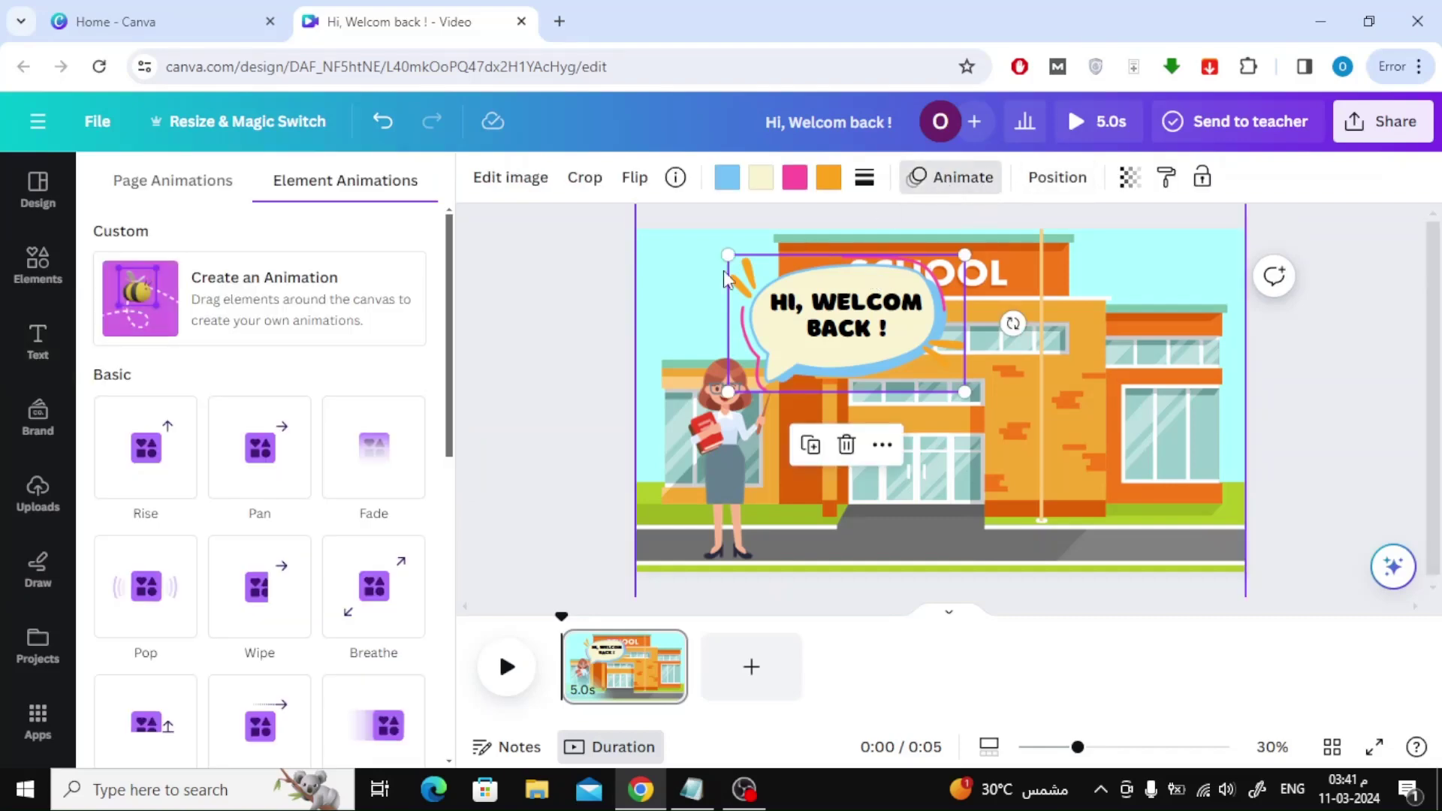
click(130, 597)
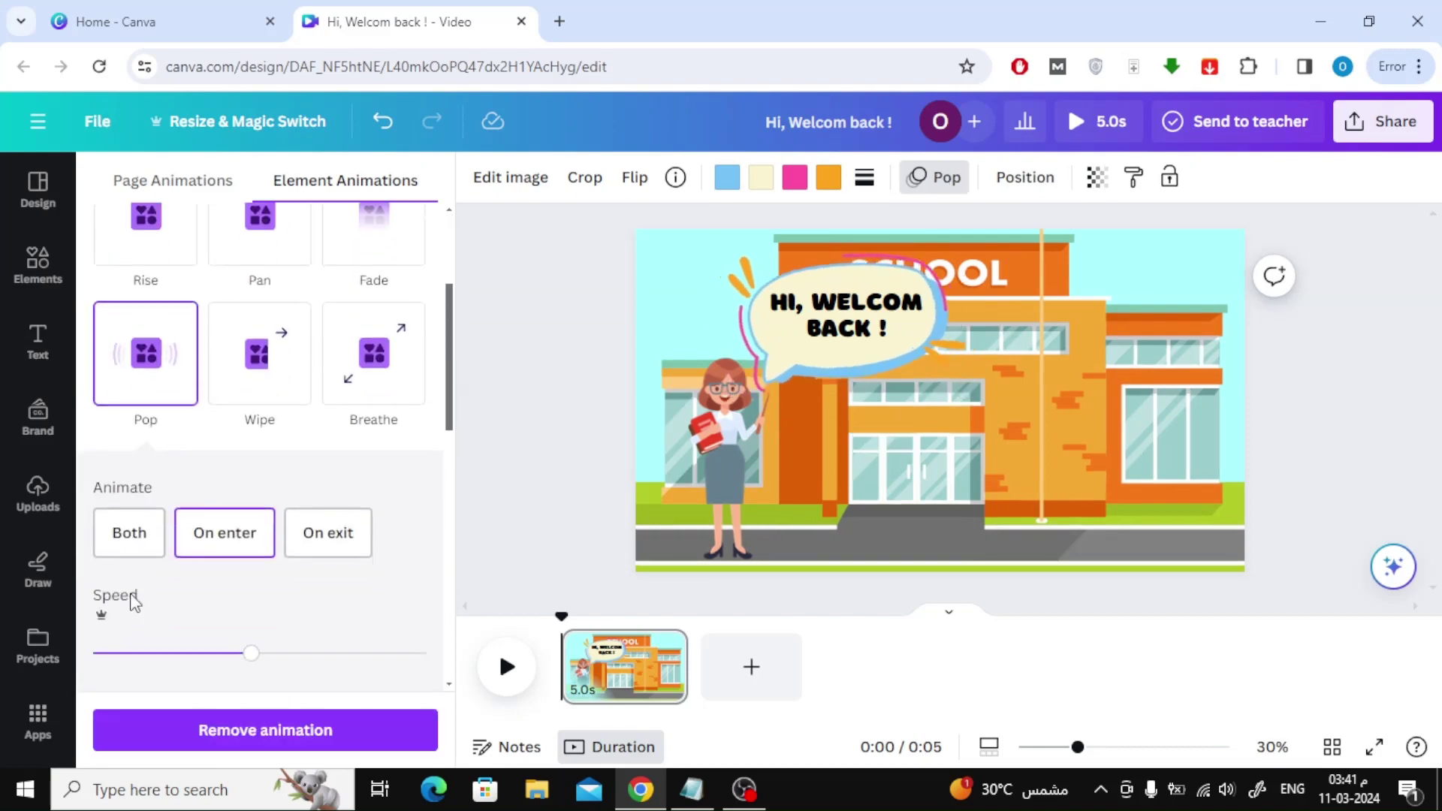
click(133, 541)
double_click(830, 324)
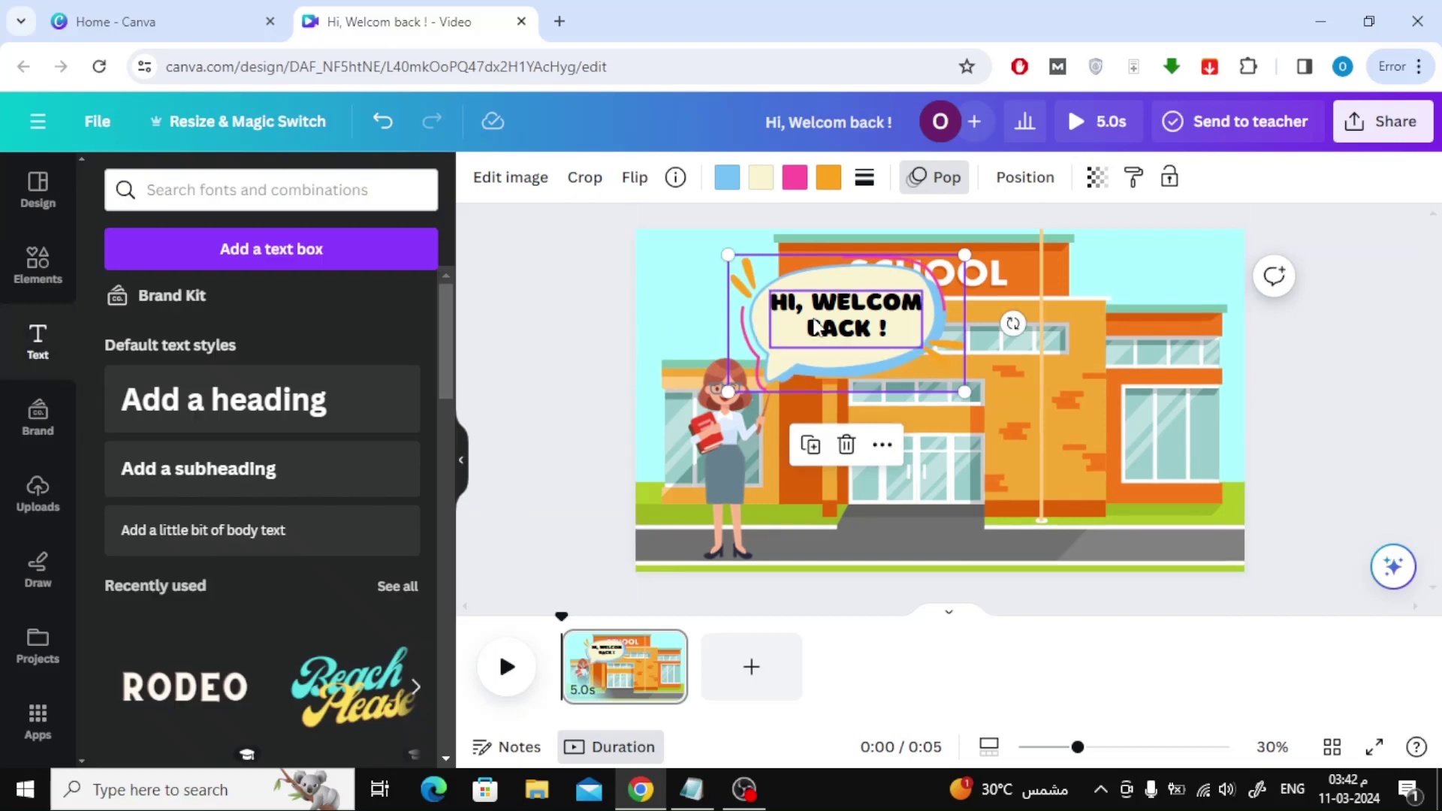
Set a Typewriter animation on the 'Hi, Welcom back !' text, playing on both entry and exit
click(1149, 178)
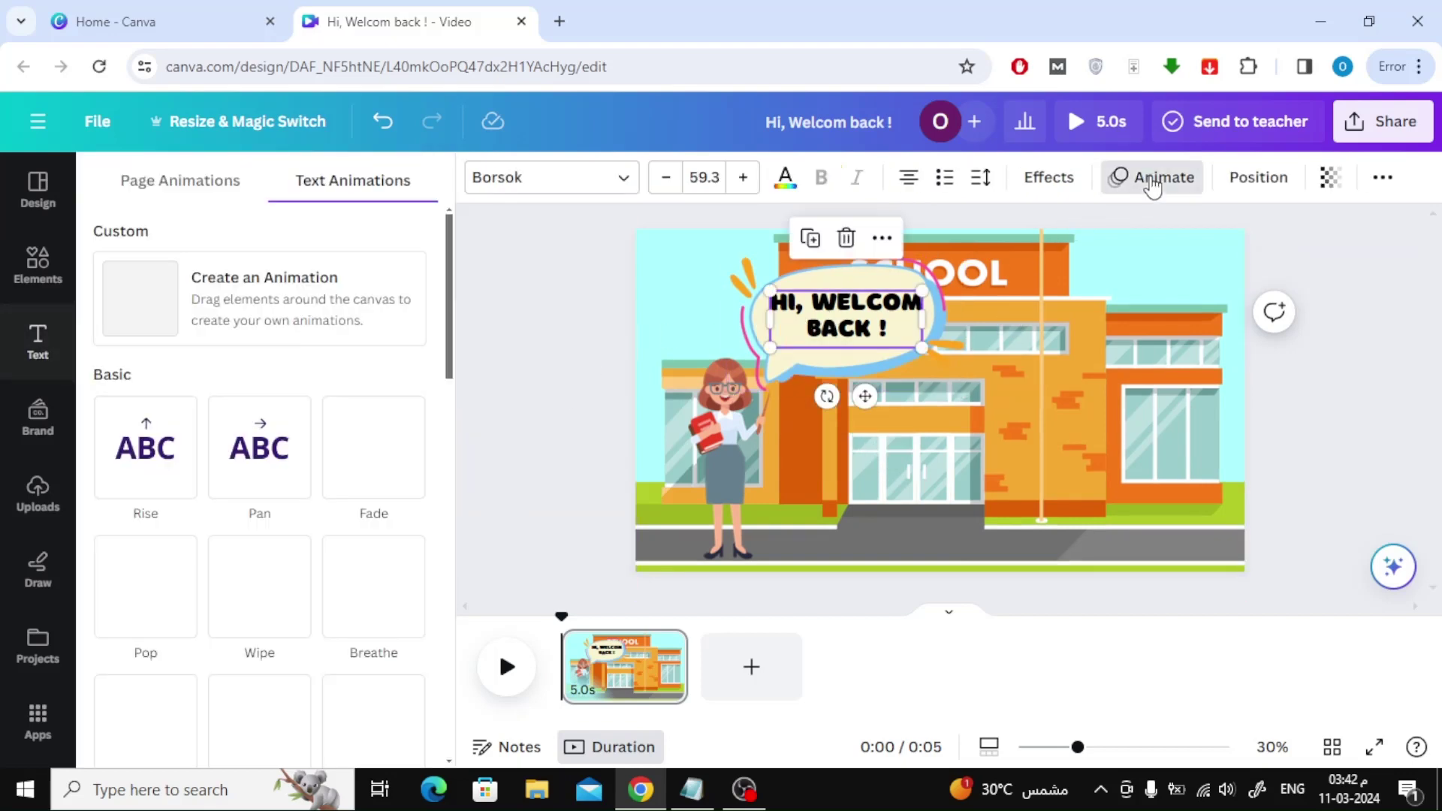
scroll(304, 399, down, 1)
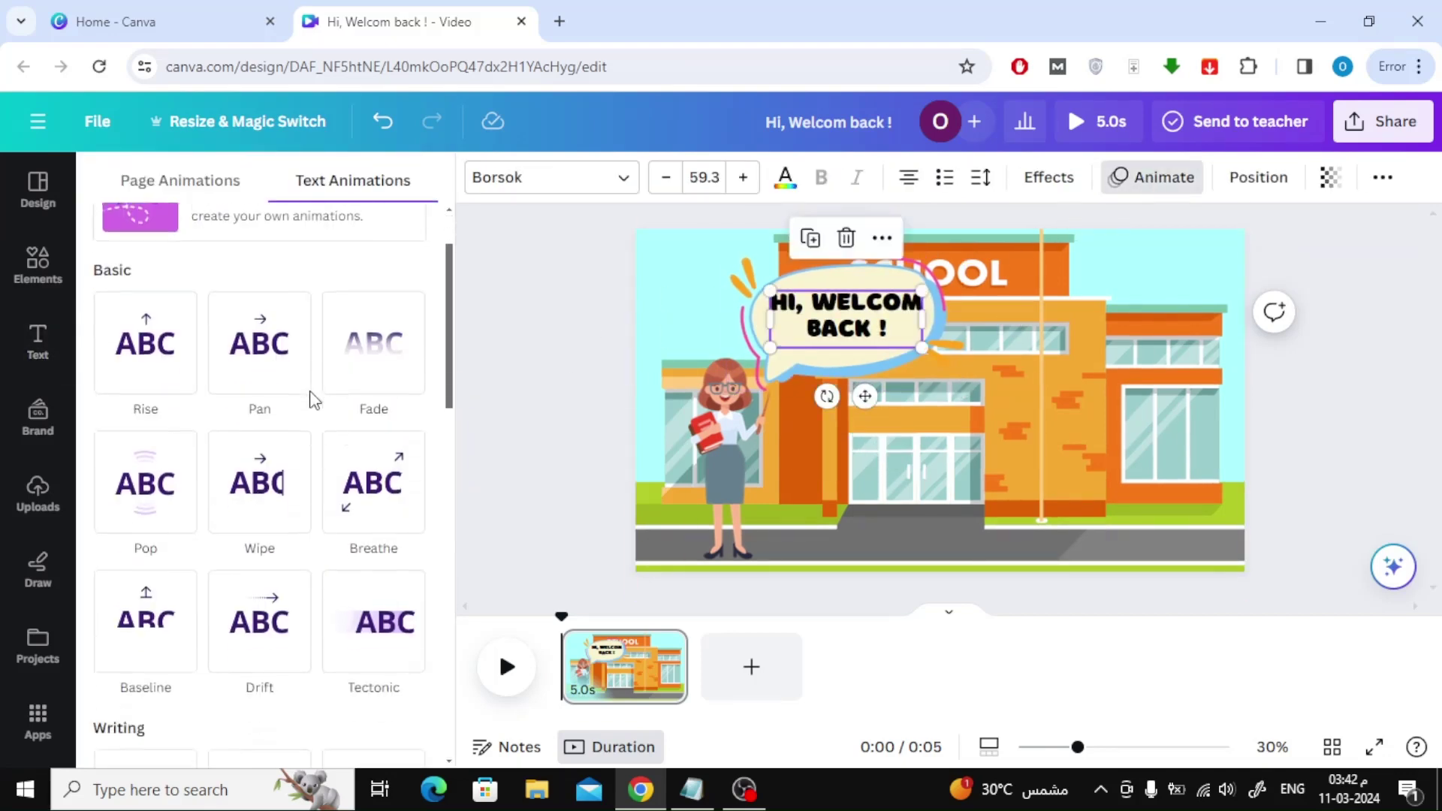
scroll(307, 429, down, 2)
scroll(282, 451, down, 1)
click(146, 483)
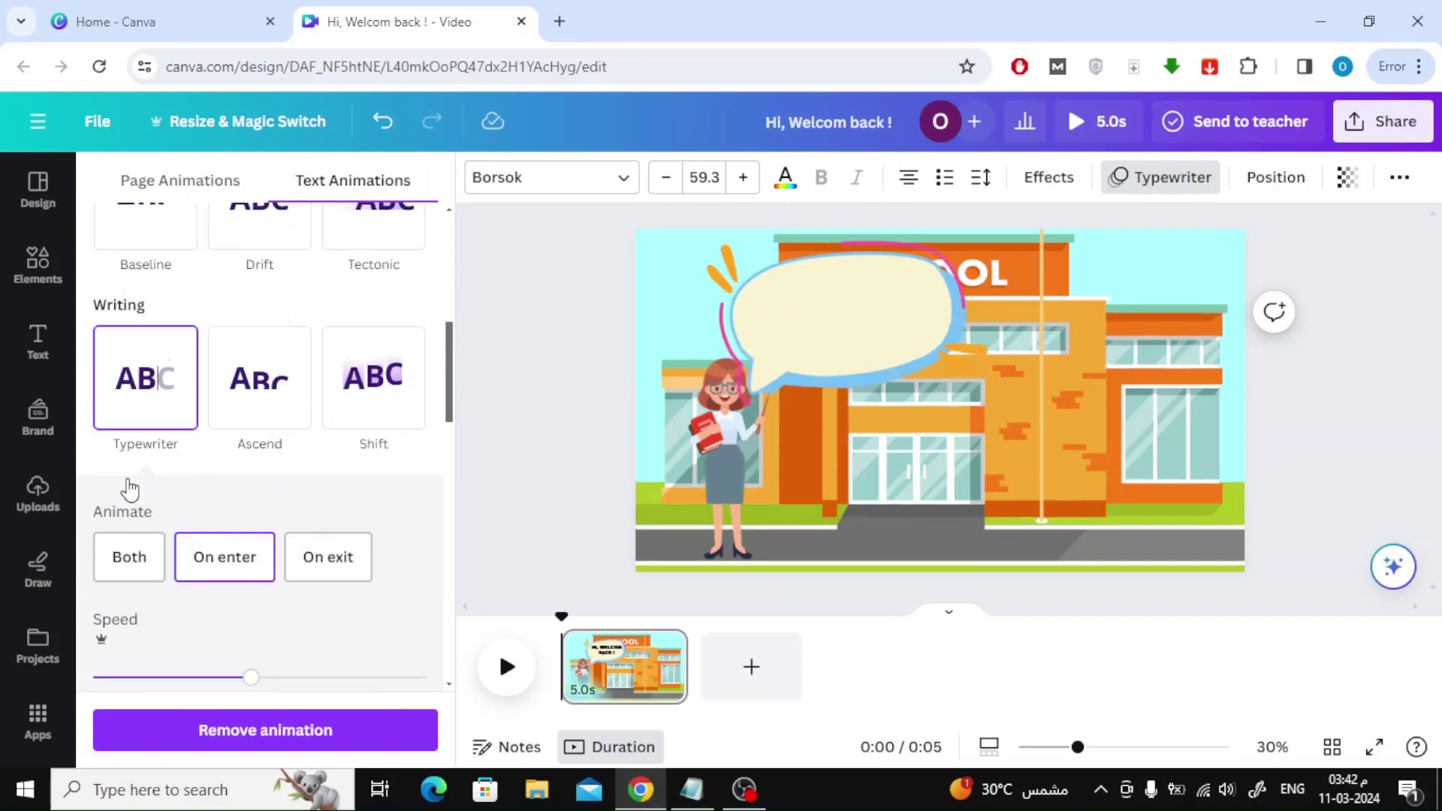
click(130, 412)
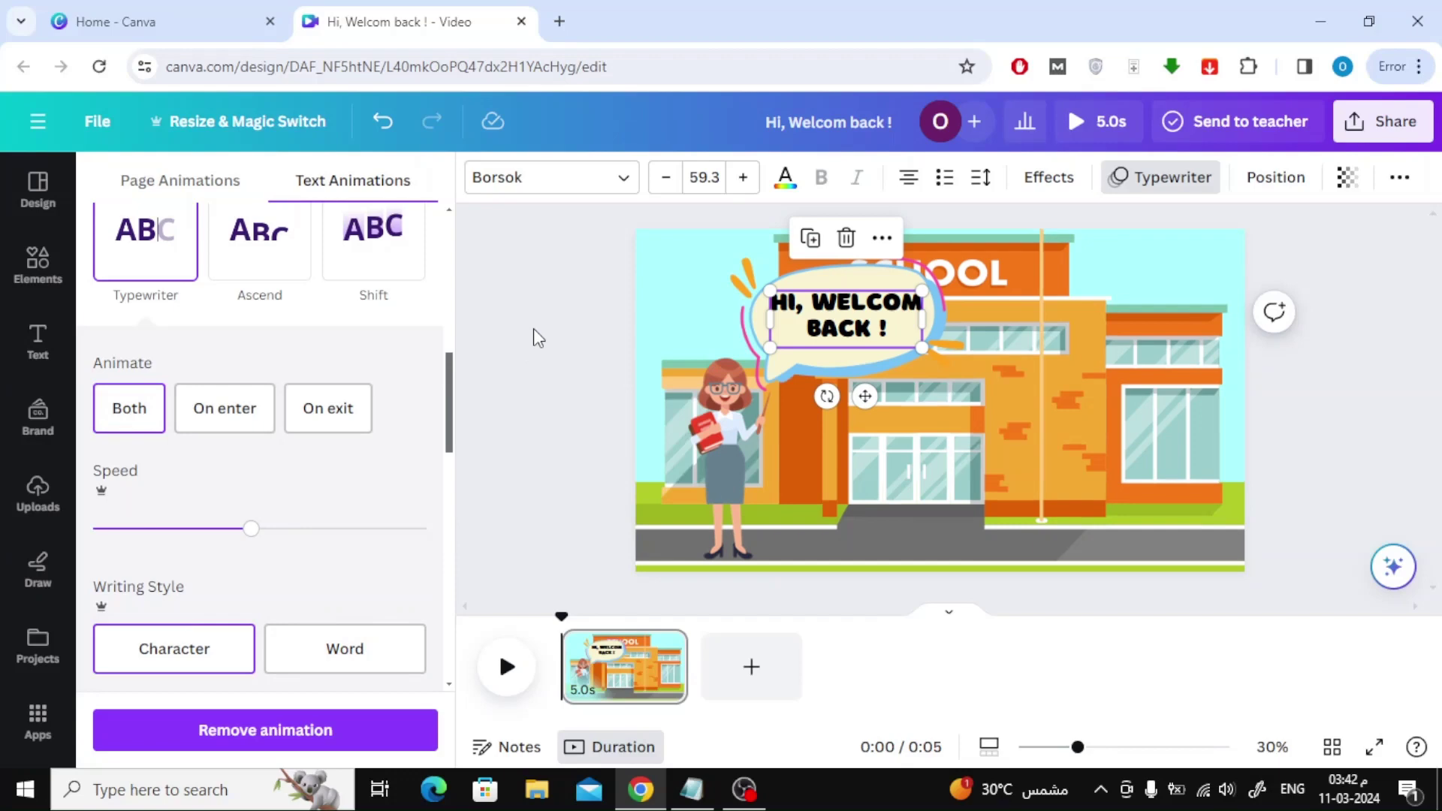
click(575, 317)
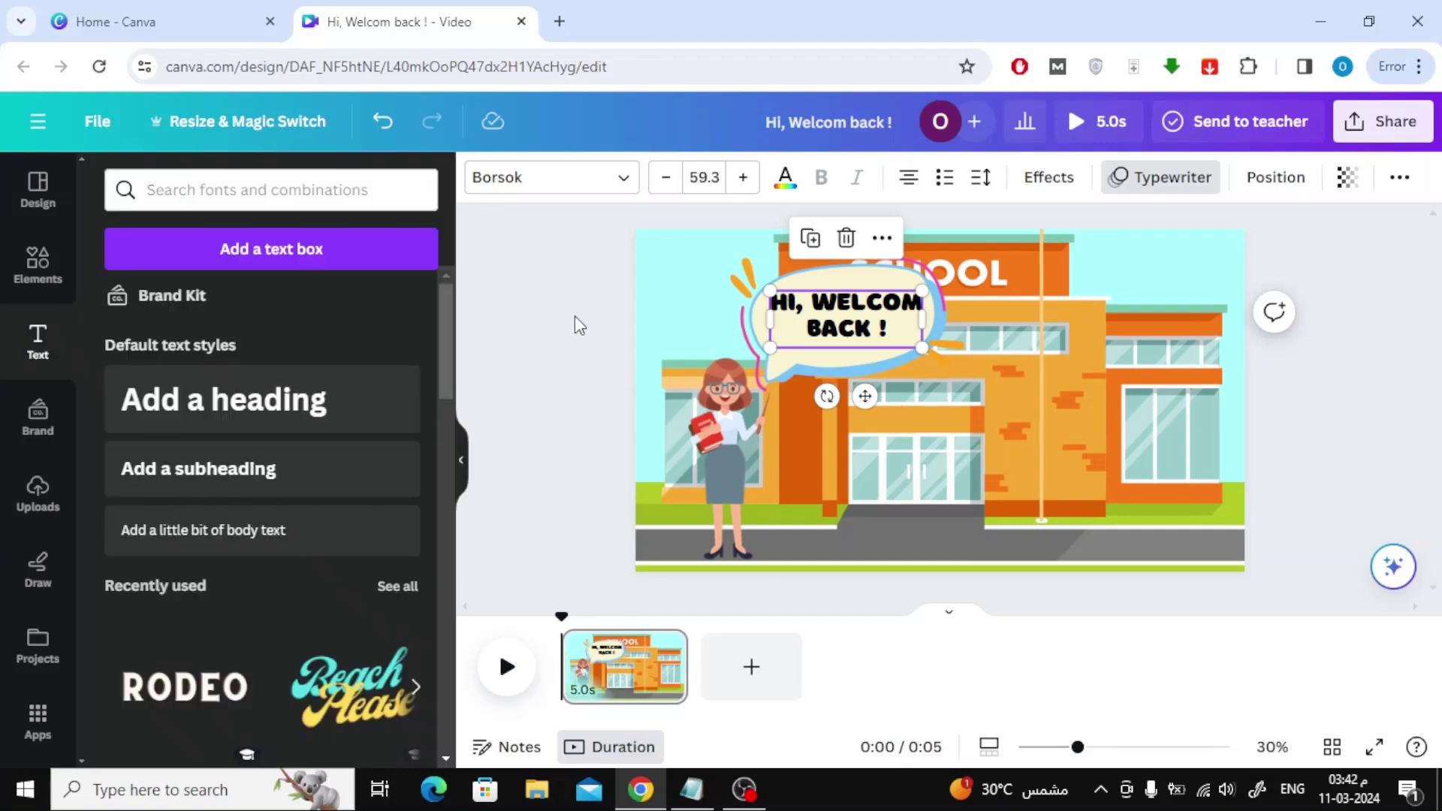
Give the teacher a Baseline entrance animation
click(713, 430)
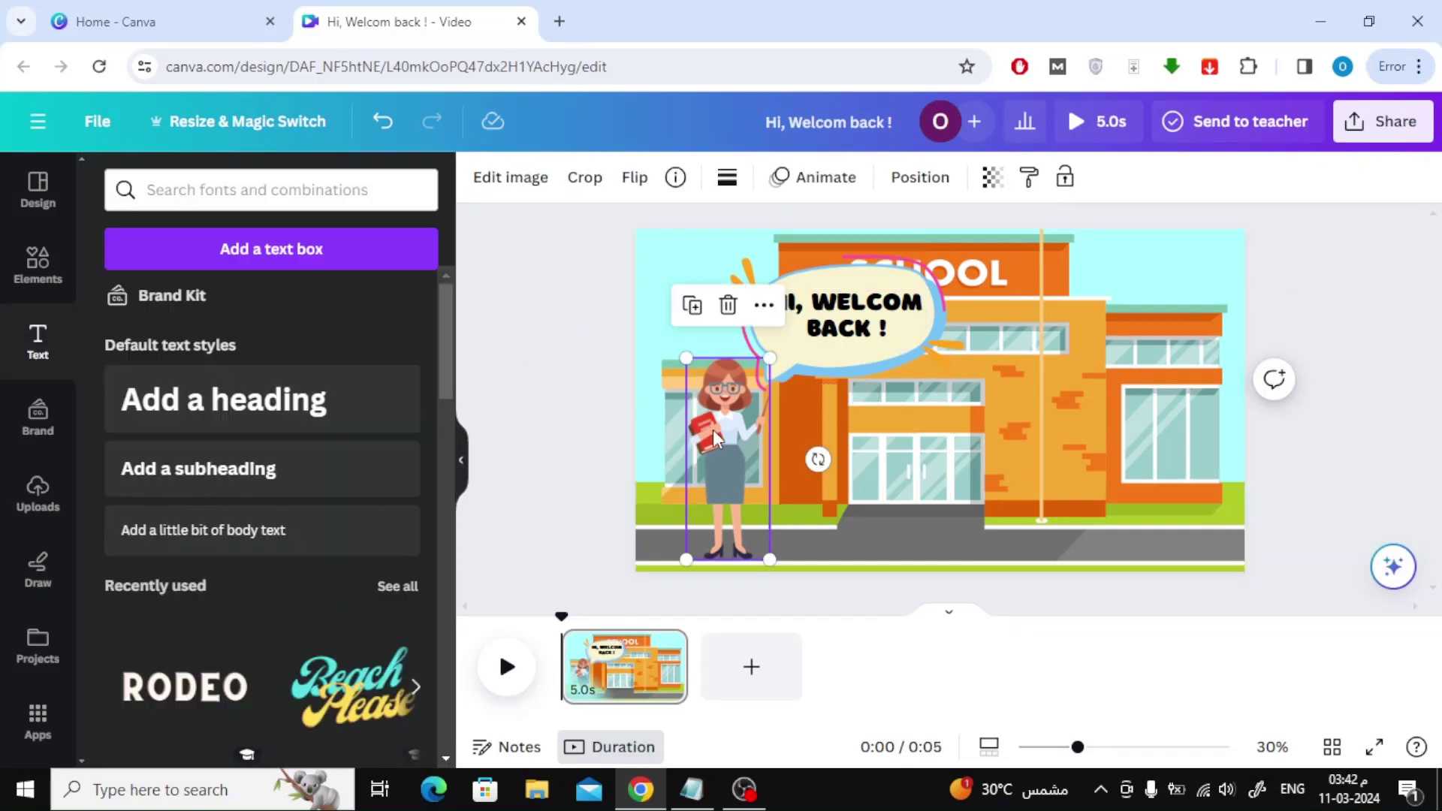
click(812, 176)
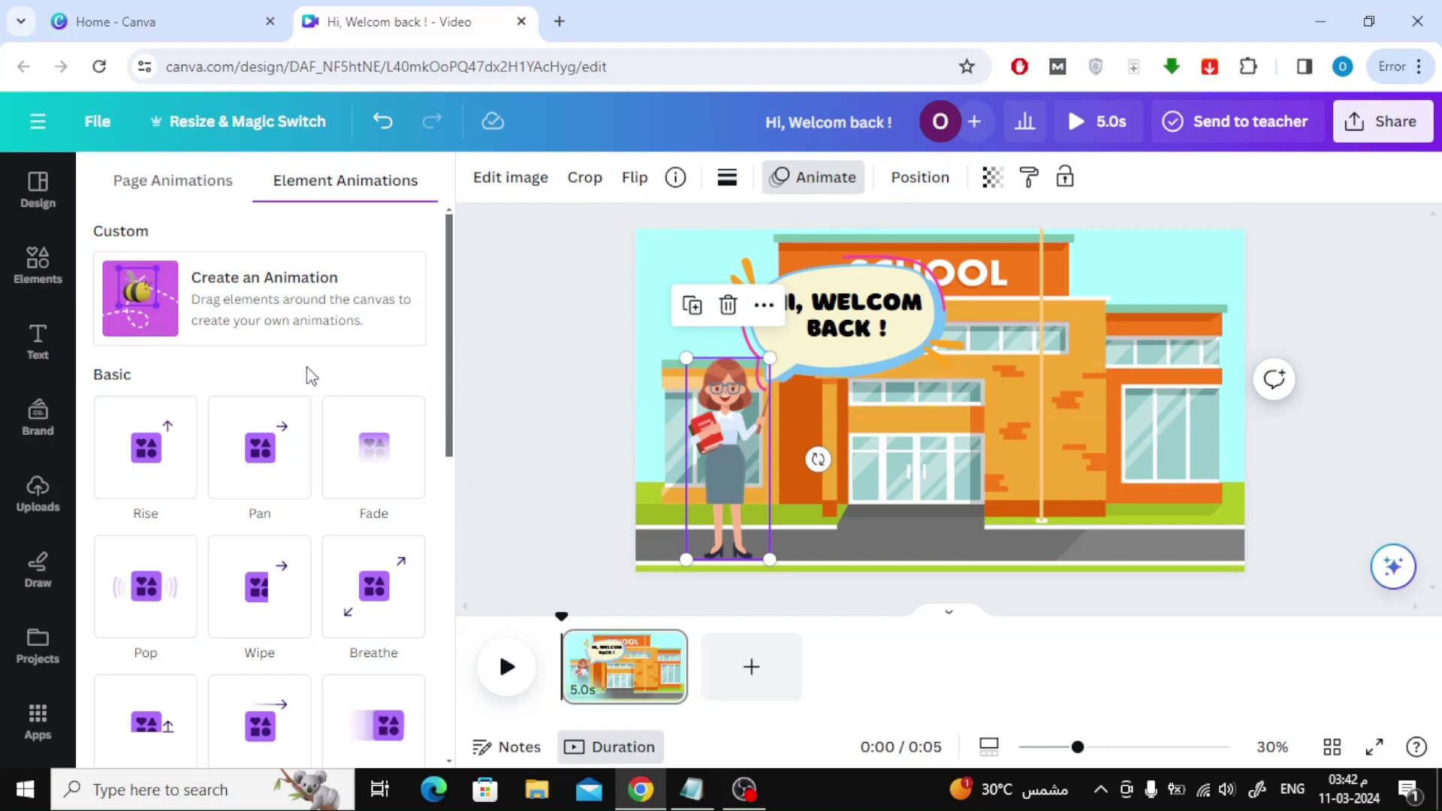
scroll(306, 378, down, 2)
scroll(302, 381, down, 2)
scroll(303, 381, down, 1)
scroll(302, 384, down, 1)
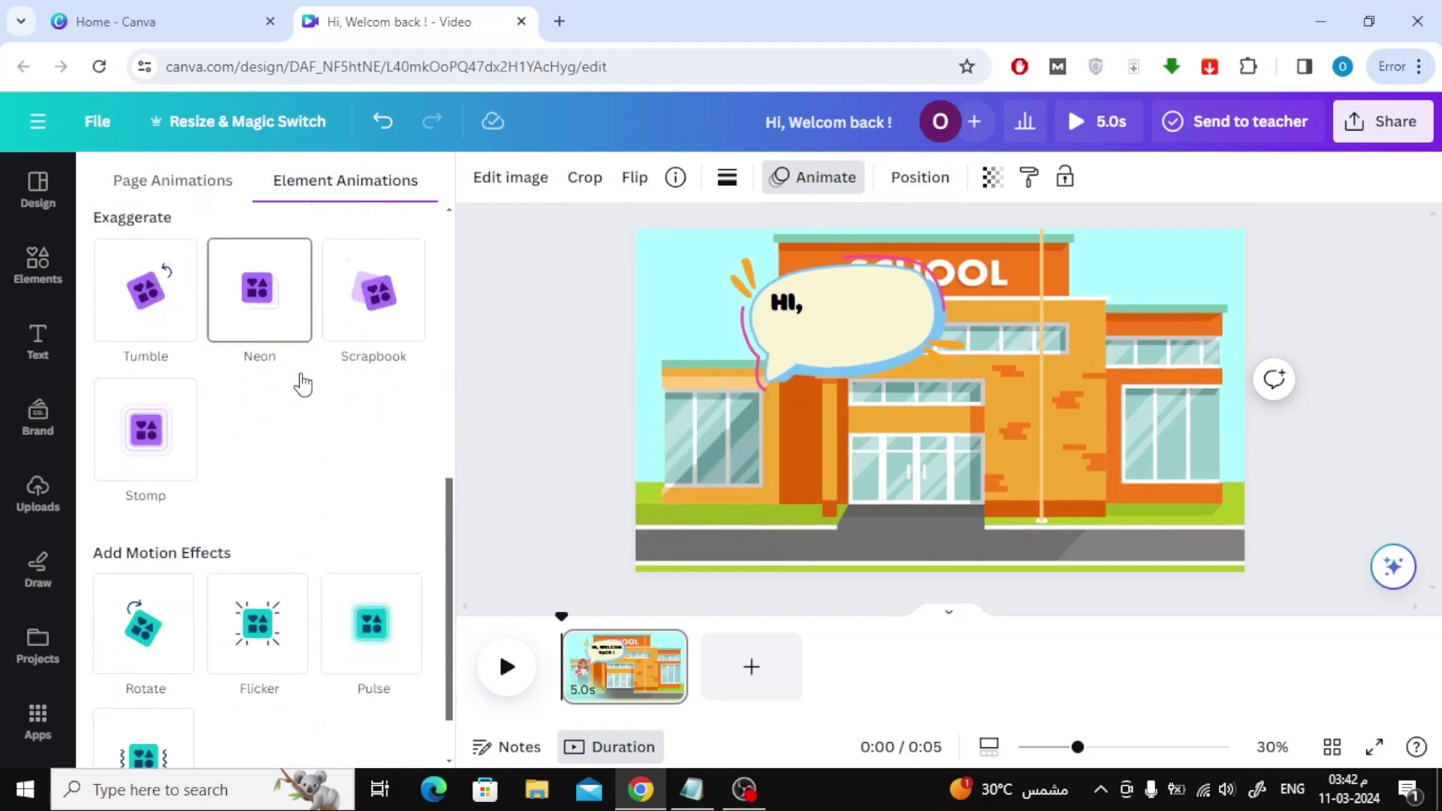
scroll(295, 406, up, 2)
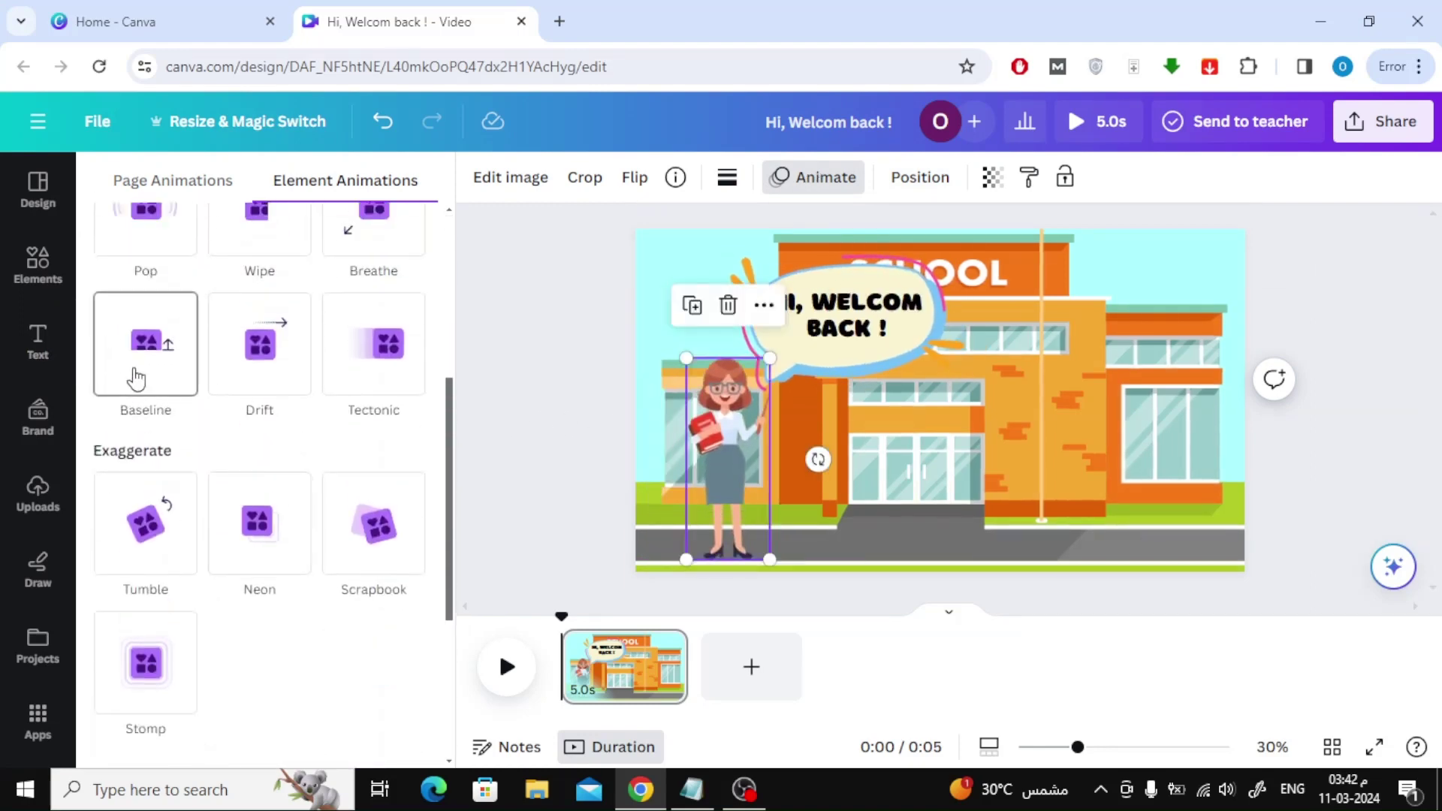
click(136, 378)
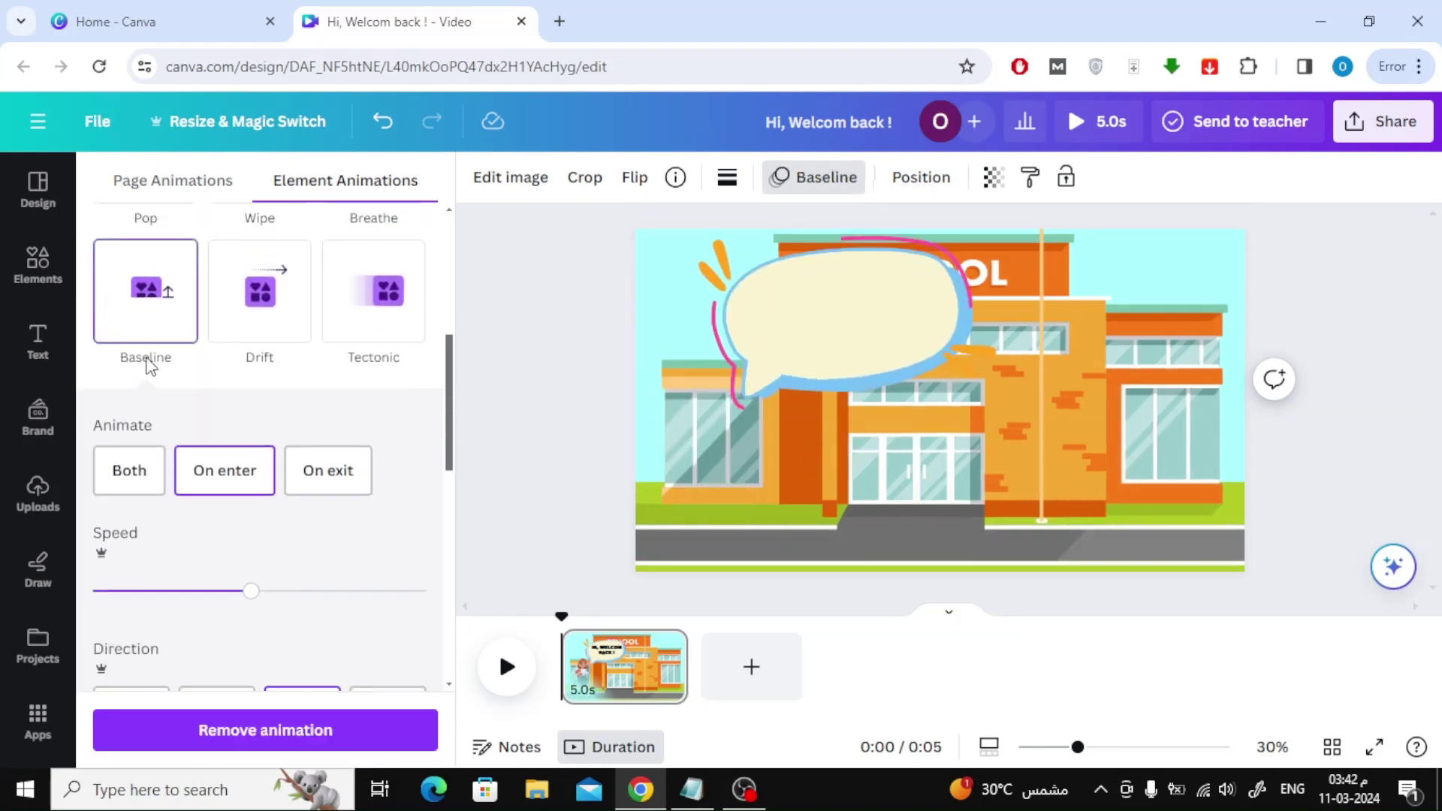
Give the school background a Pan entrance animation
click(1168, 285)
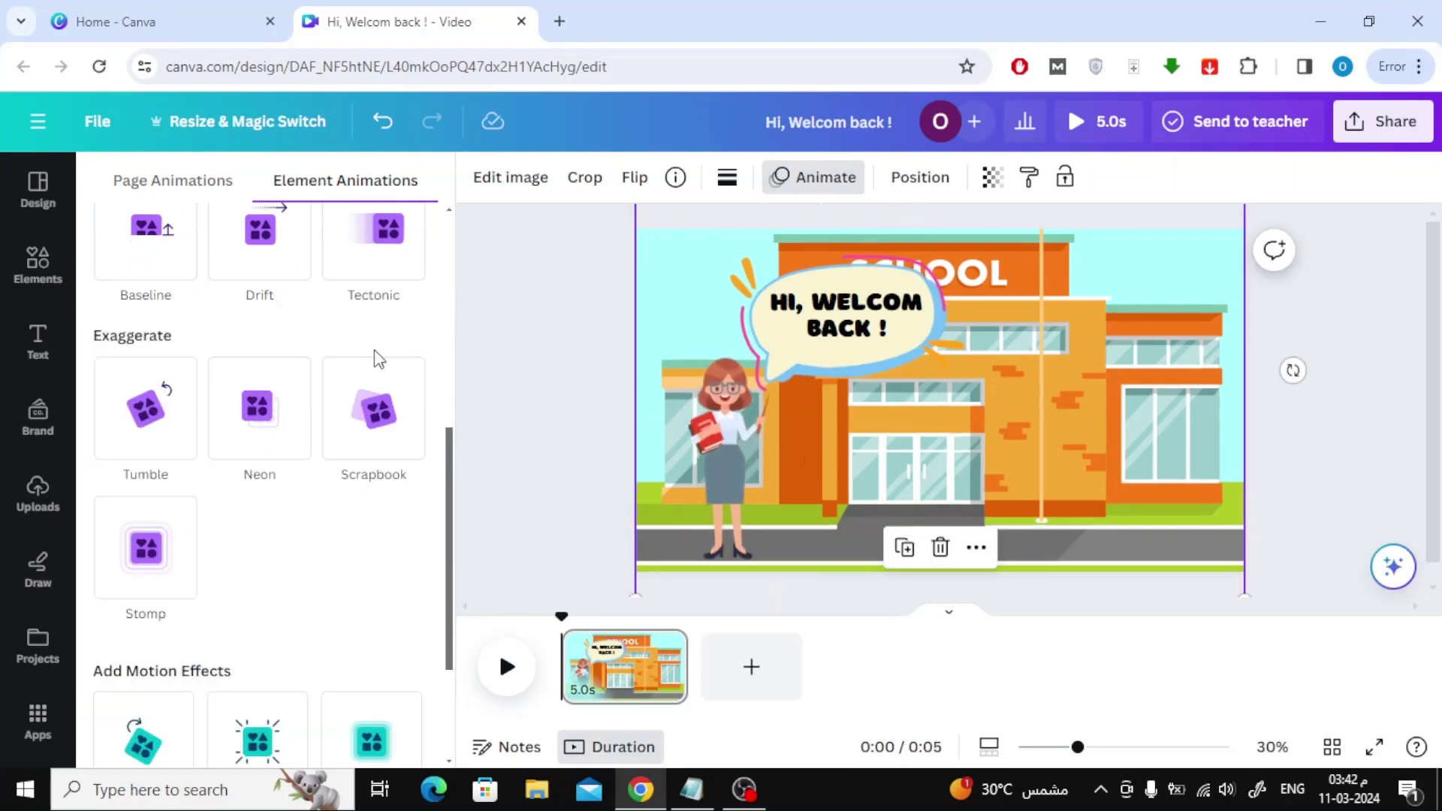
scroll(280, 387, up, 2)
scroll(280, 386, up, 2)
scroll(280, 387, up, 2)
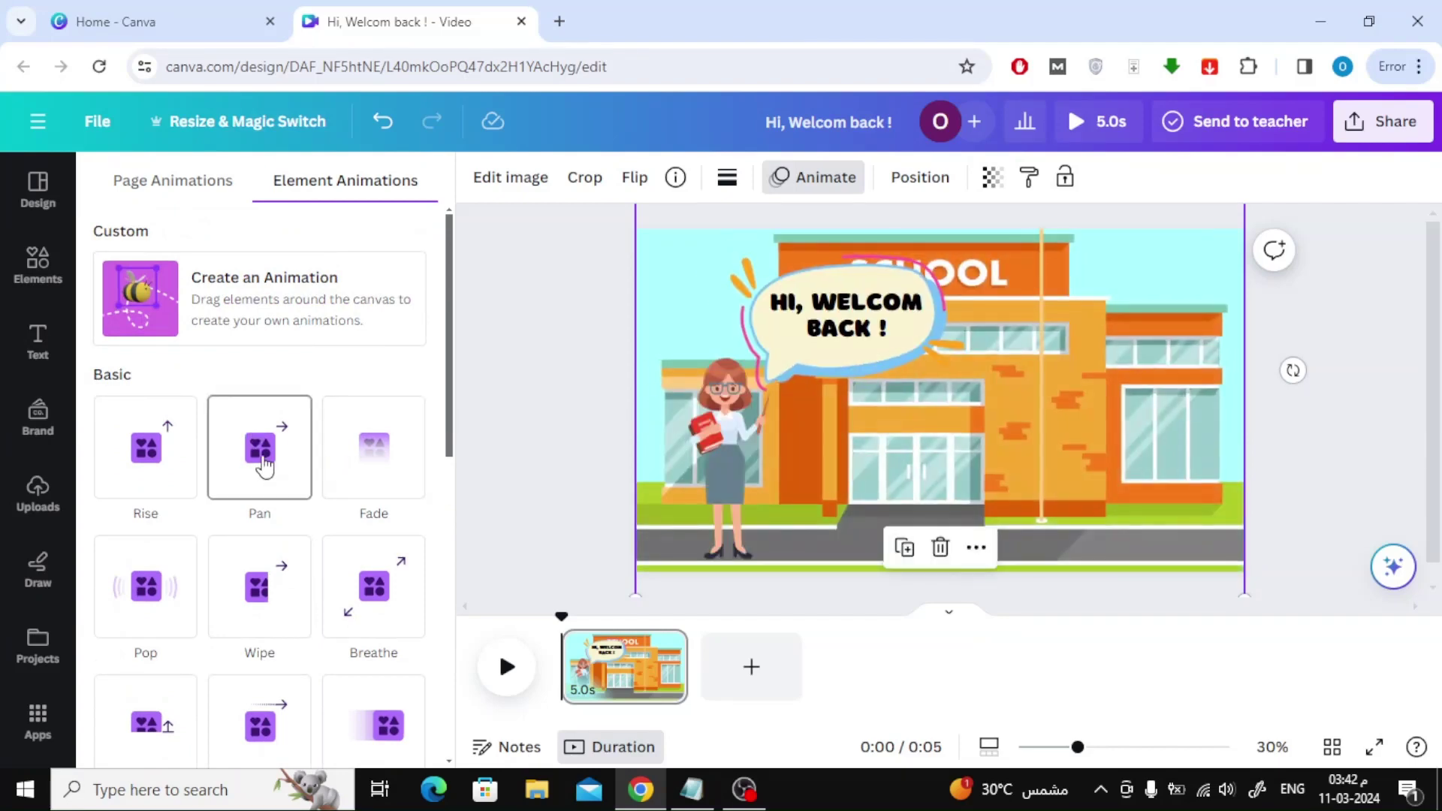
click(259, 452)
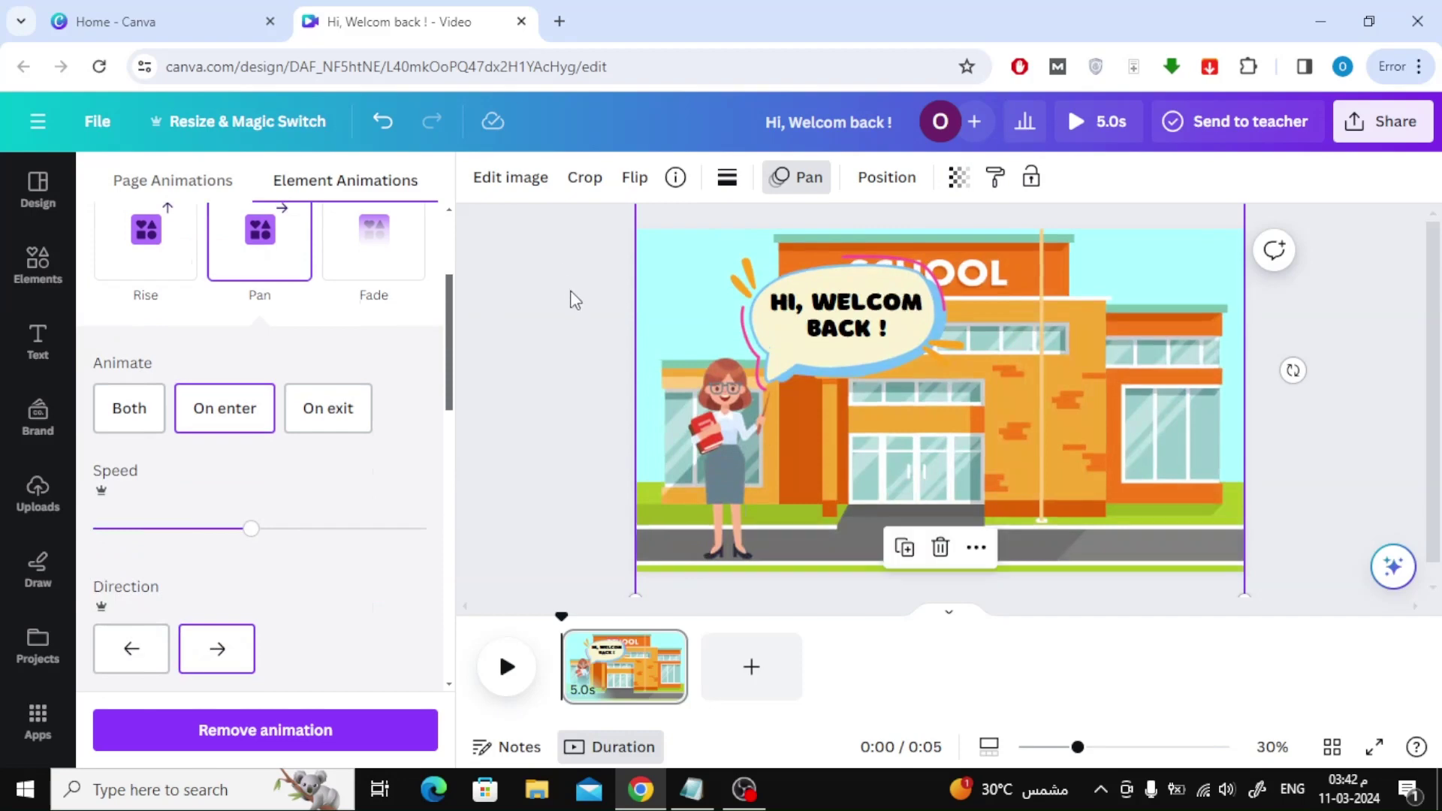
key(Escape)
Select the speech bubble and greeting text together and show their timing bar
click(889, 304)
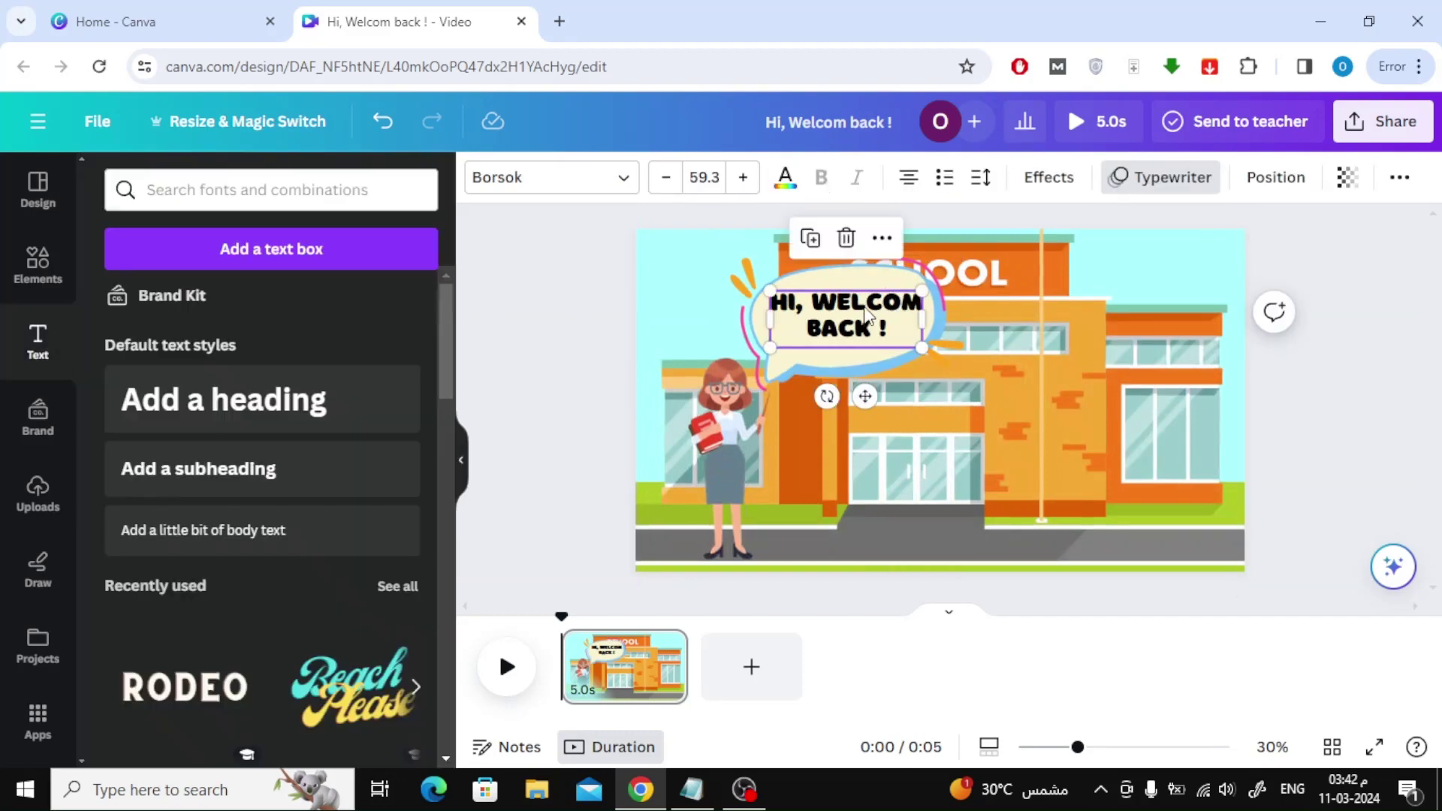
shift+click(895, 272)
right_click(895, 272)
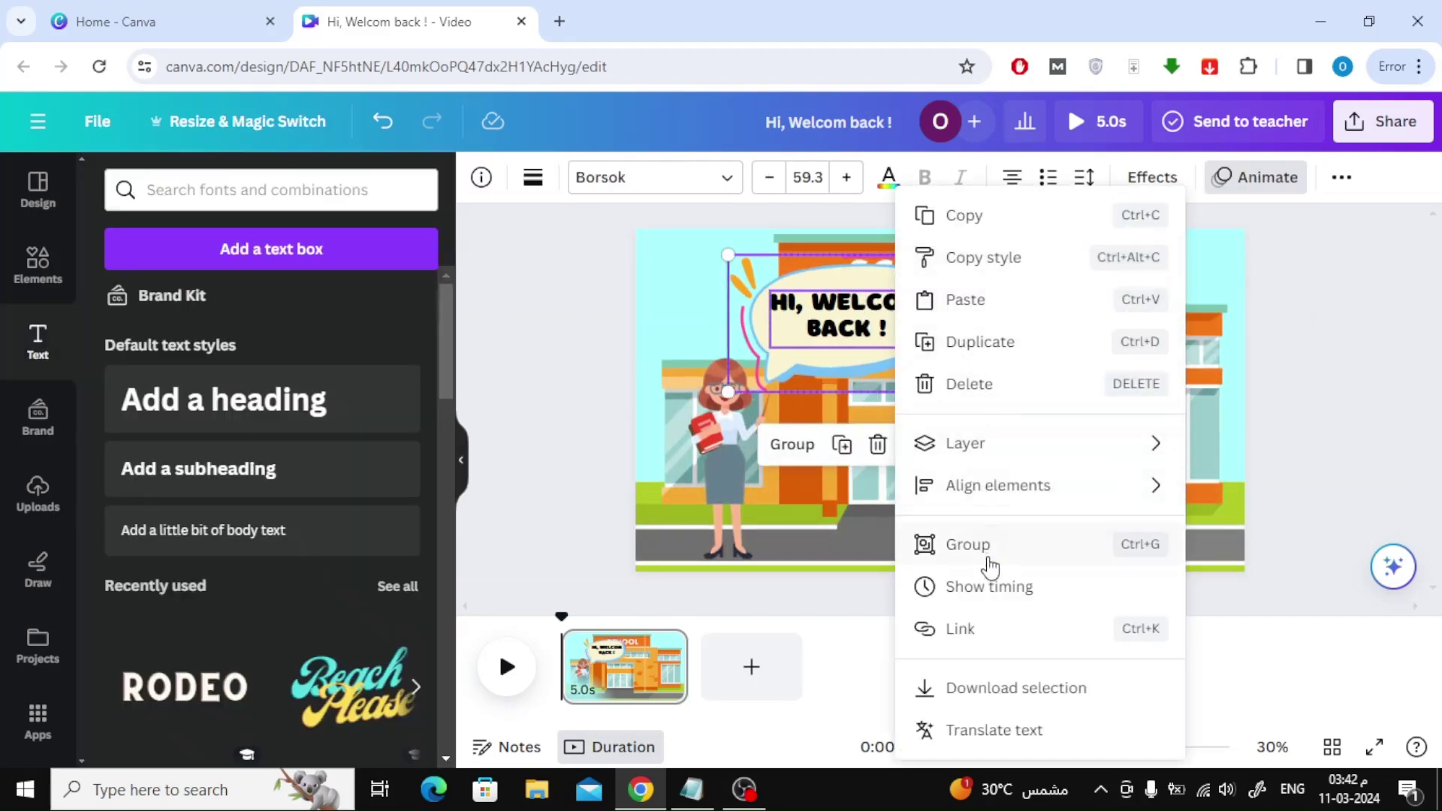
click(987, 588)
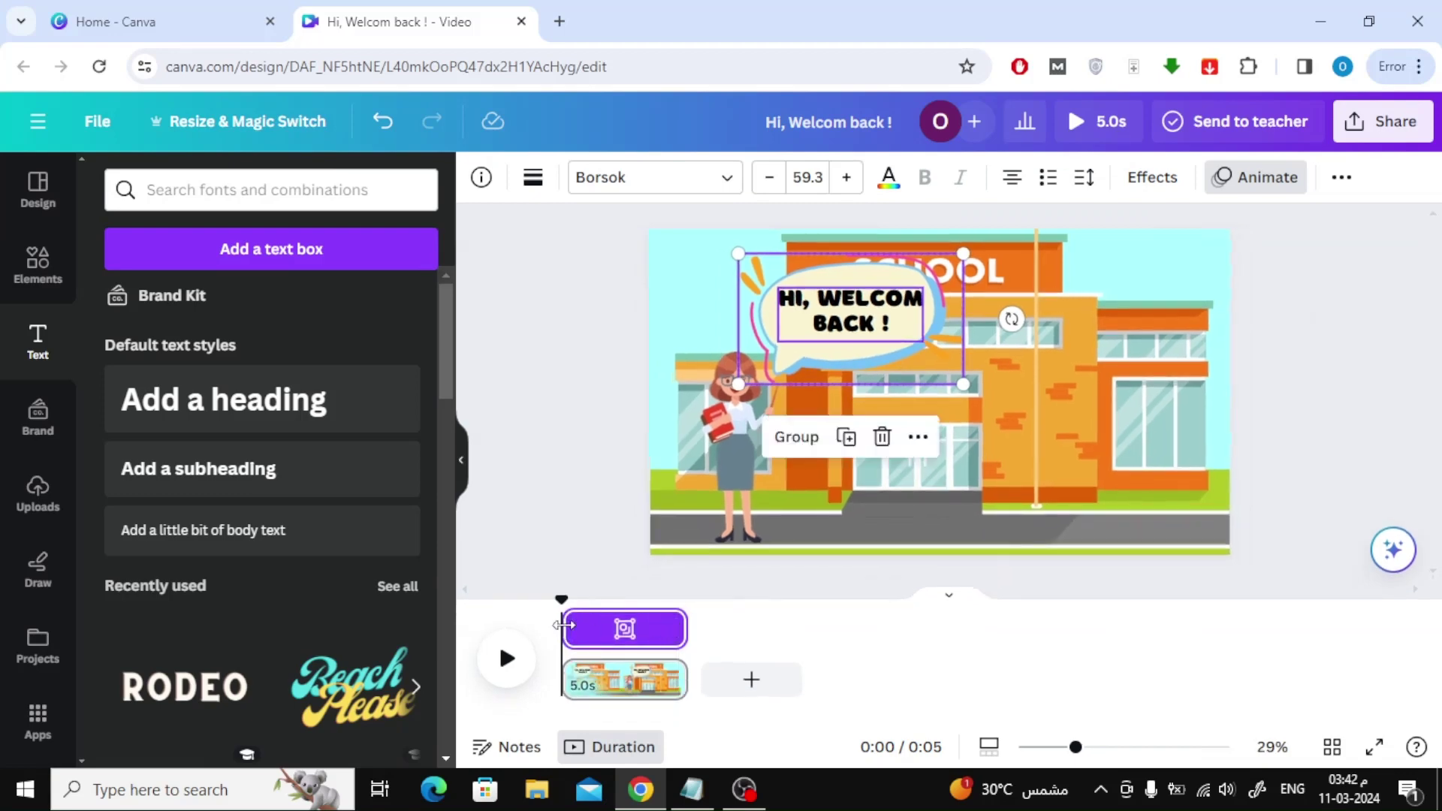
Delay the bubble and text start so they last about 4.4 seconds
drag(563, 627, 573, 628)
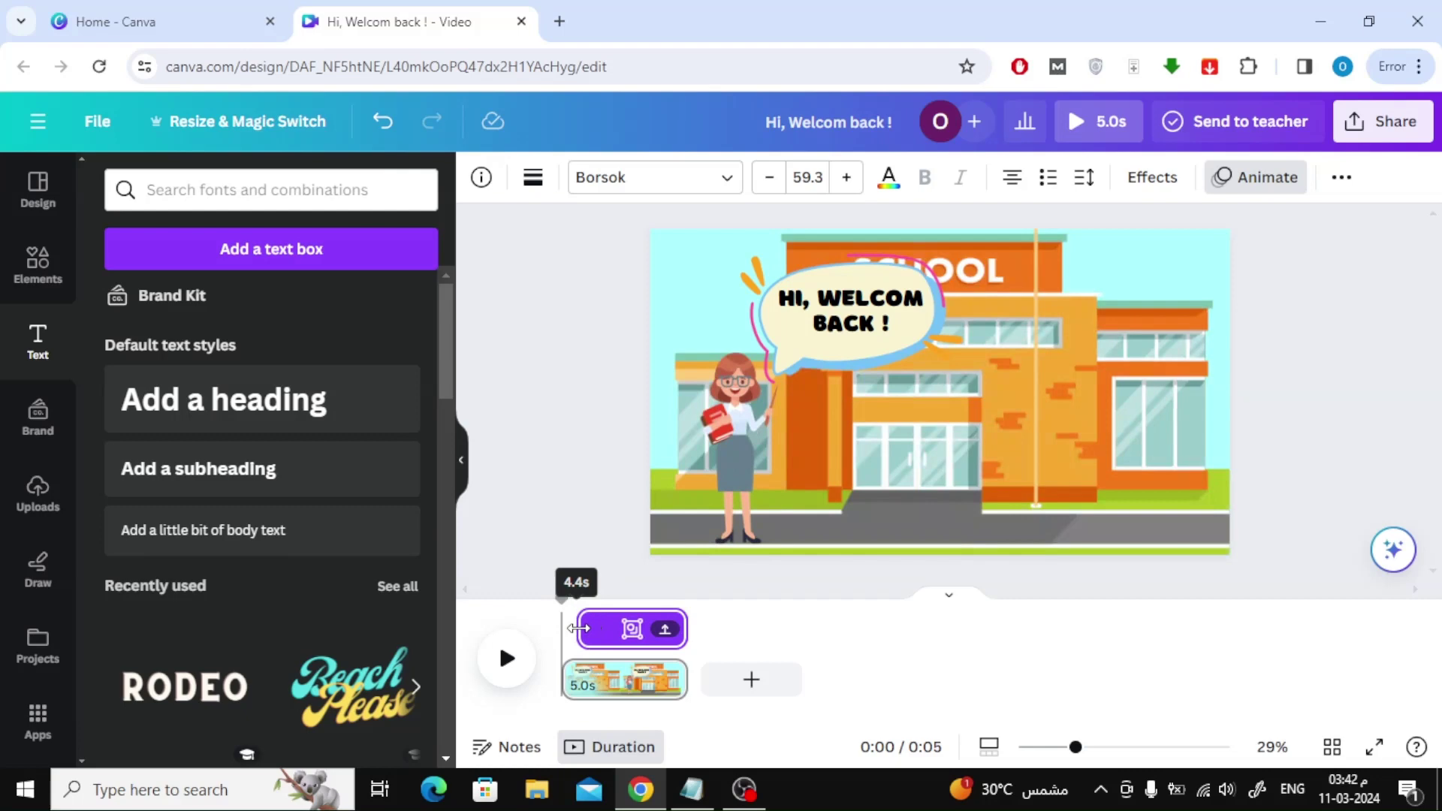
drag(574, 627, 579, 628)
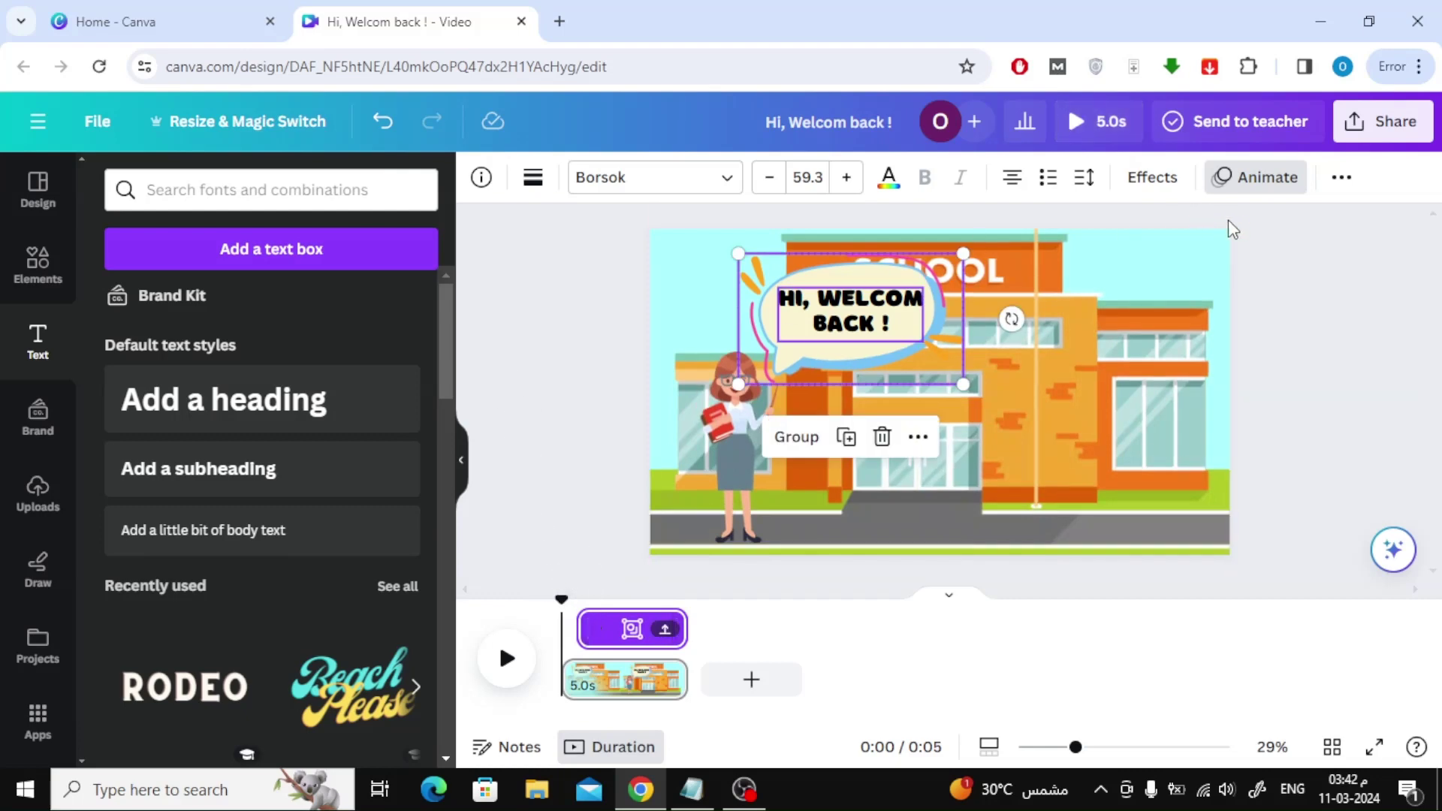
click(1298, 295)
click(1098, 121)
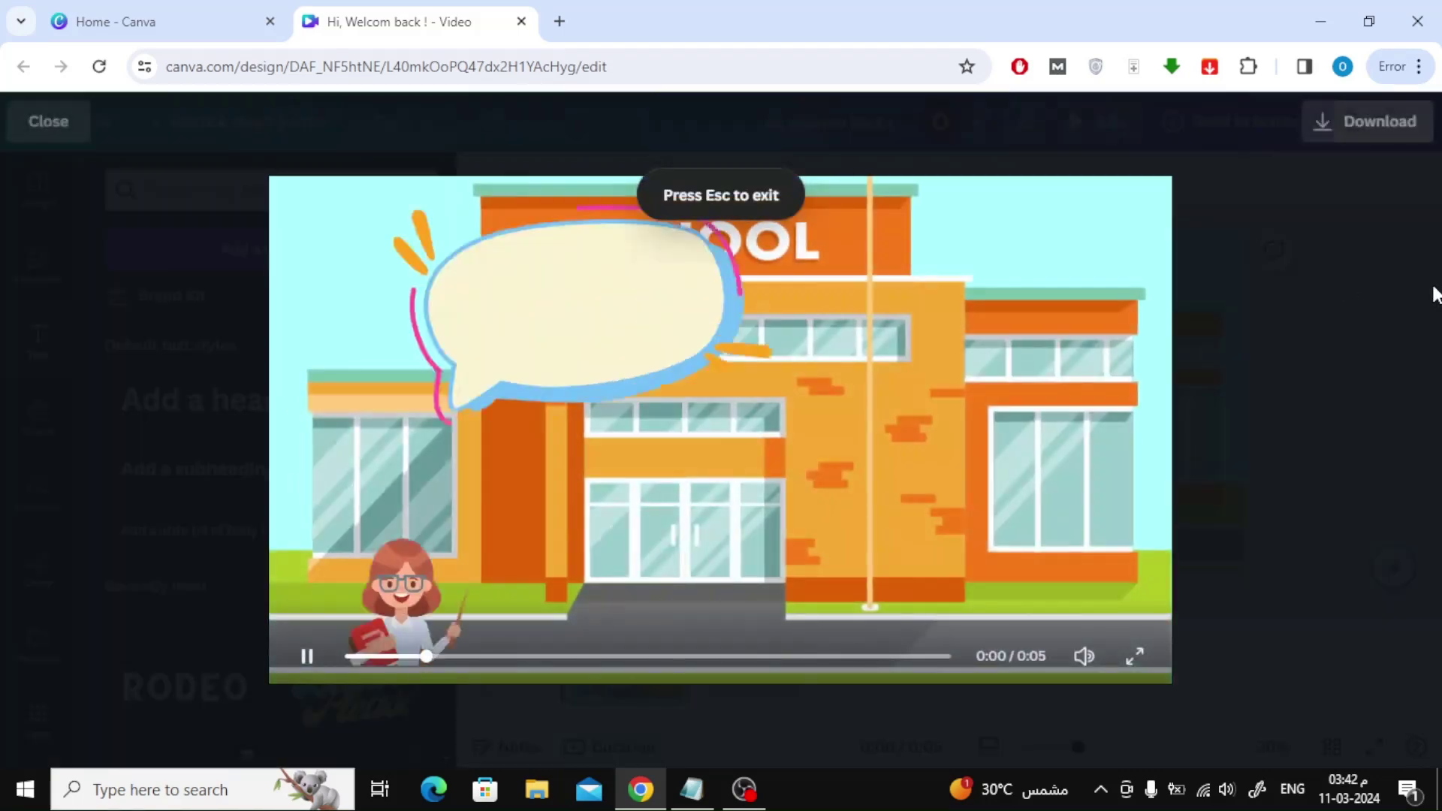